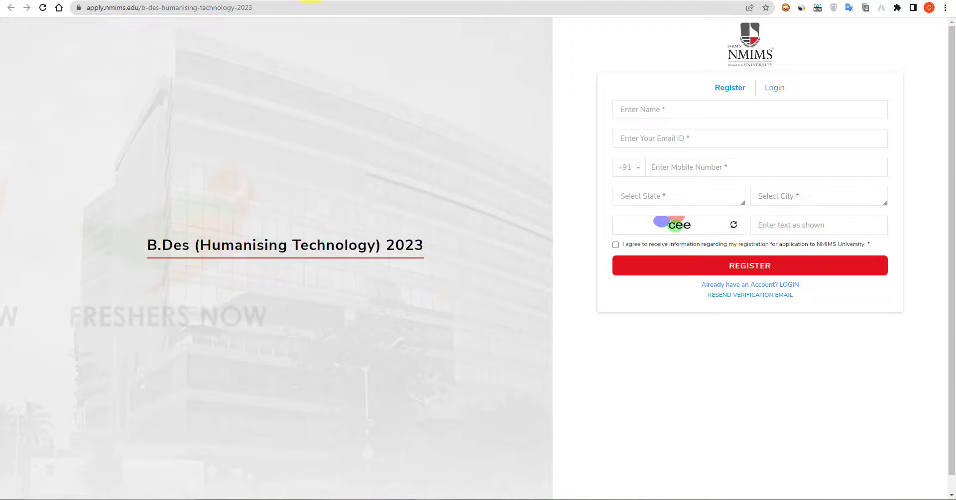
Open a new browser tab showing the Google search page.
left_click(309, 1)
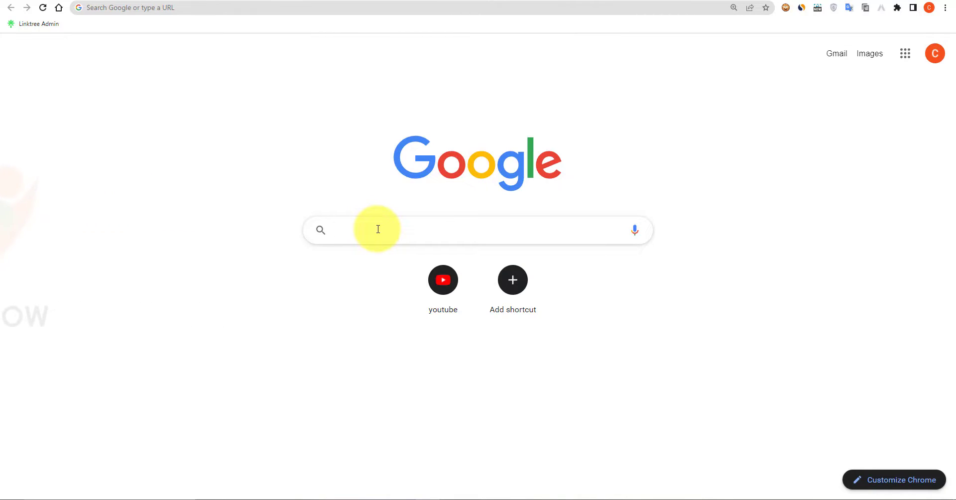
Search Google for 'How To Fill NMIMS DAT Application Form 2023 freshersnow'.
type("How ")
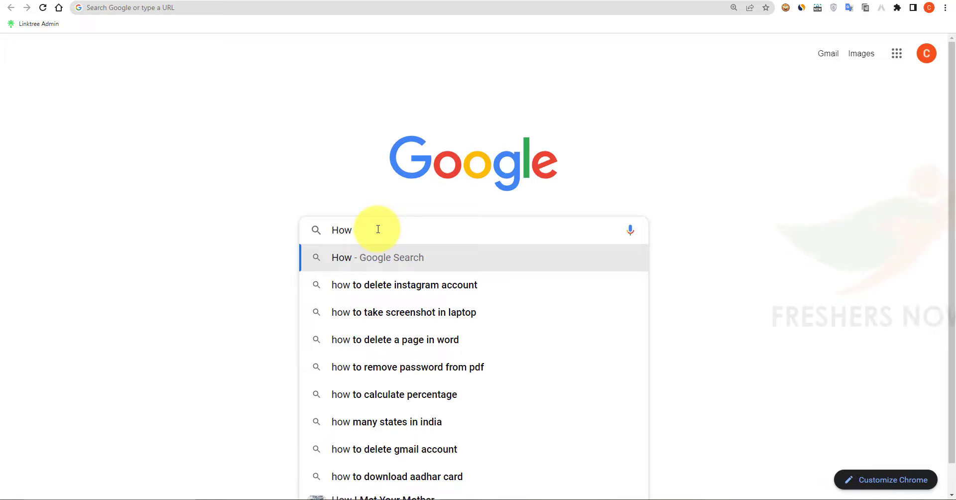
type("To Fill")
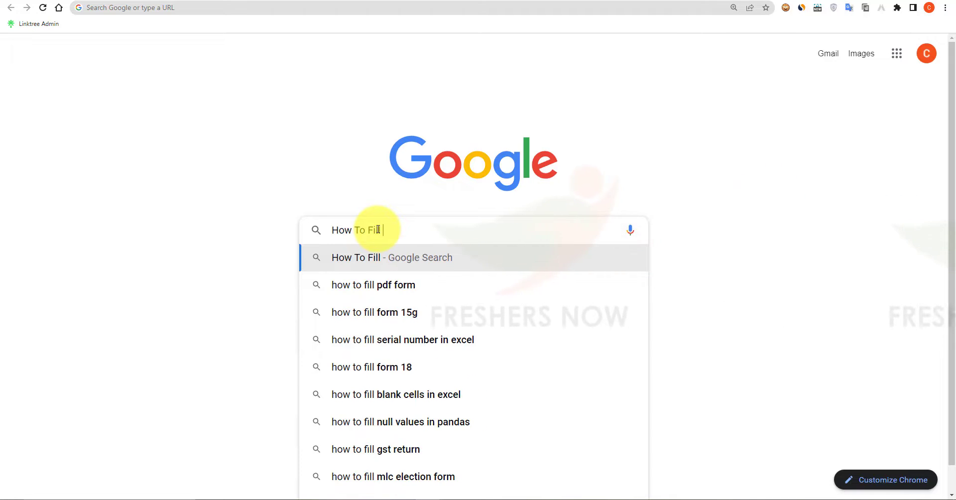
type(" NMIMN")
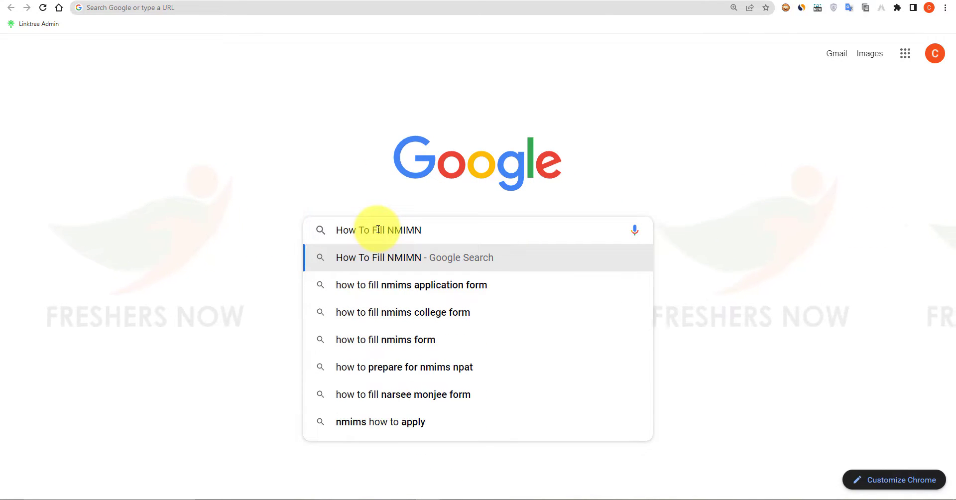
key("BackSpace")
type("S DAT")
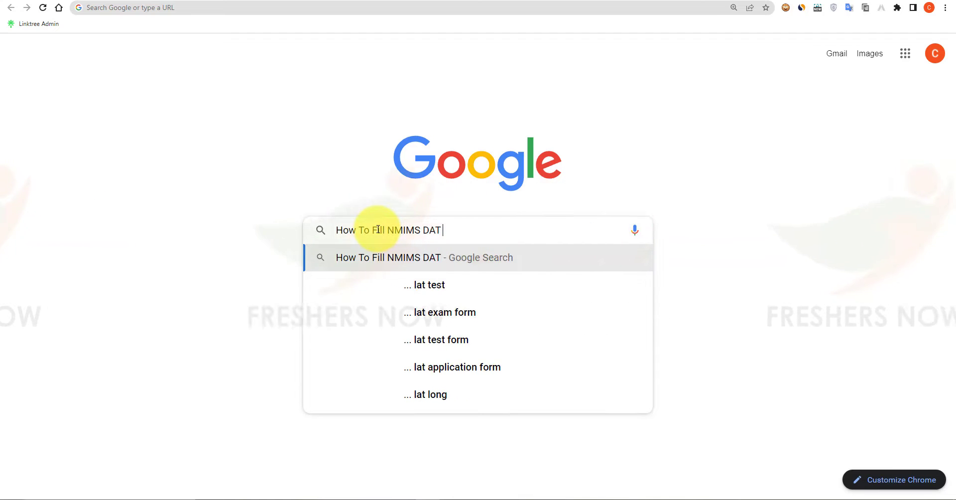
type(" Applica")
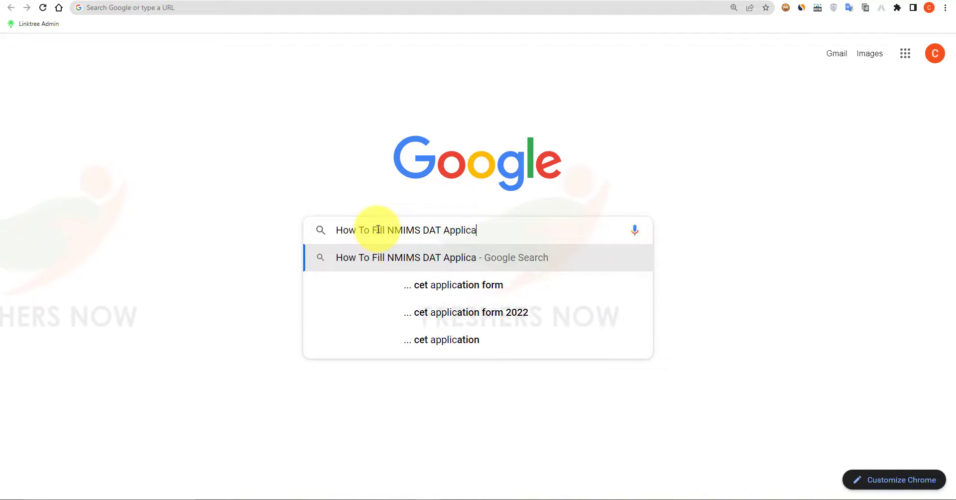
type("tion Fo")
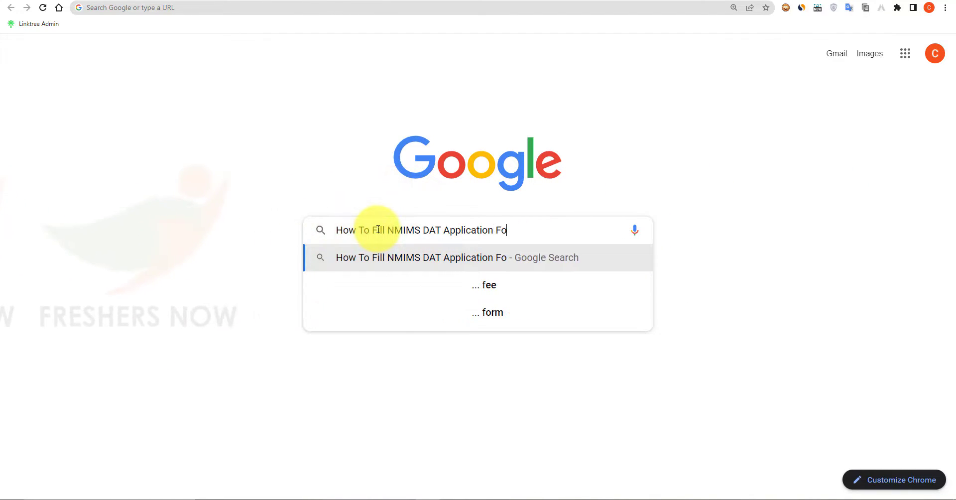
type("rm 20")
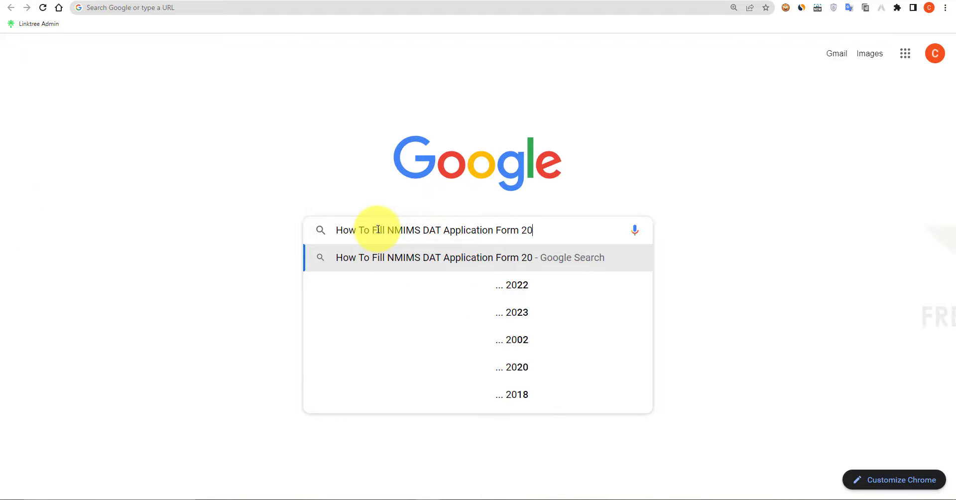
type("23")
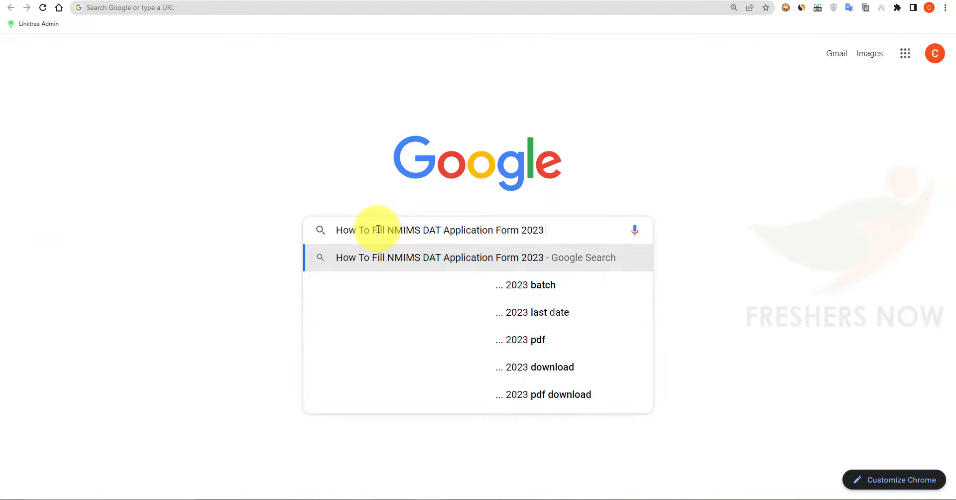
type(" freshersnow")
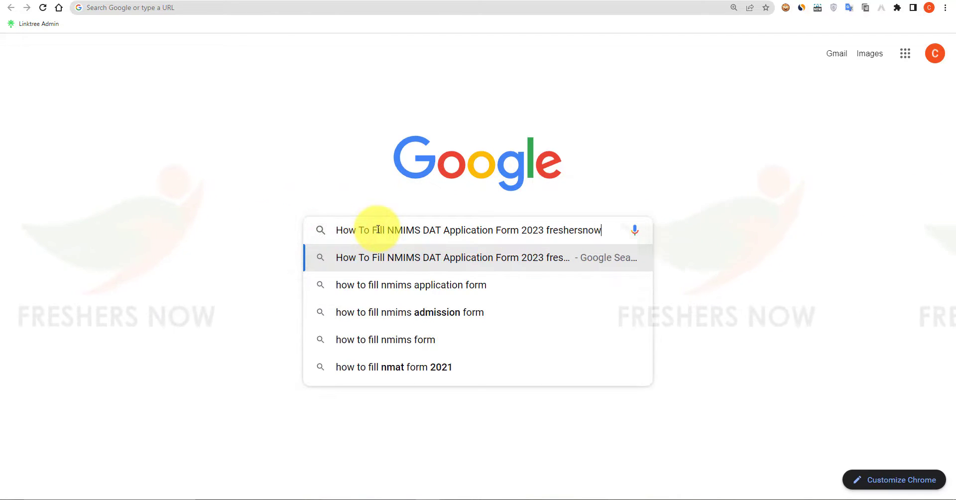
key("Return")
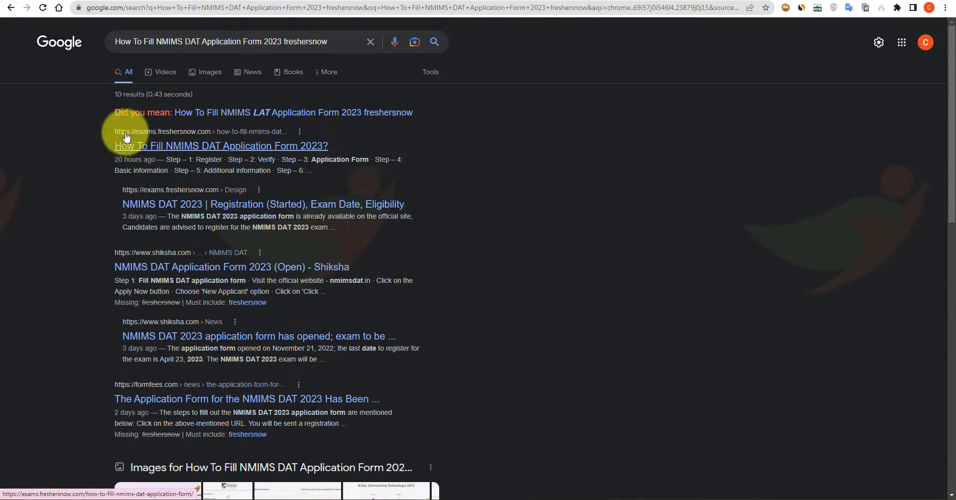
Open the freshersnow NMIMS DAT guide and follow its online registration 'Click Here' link.
left_click(213, 147)
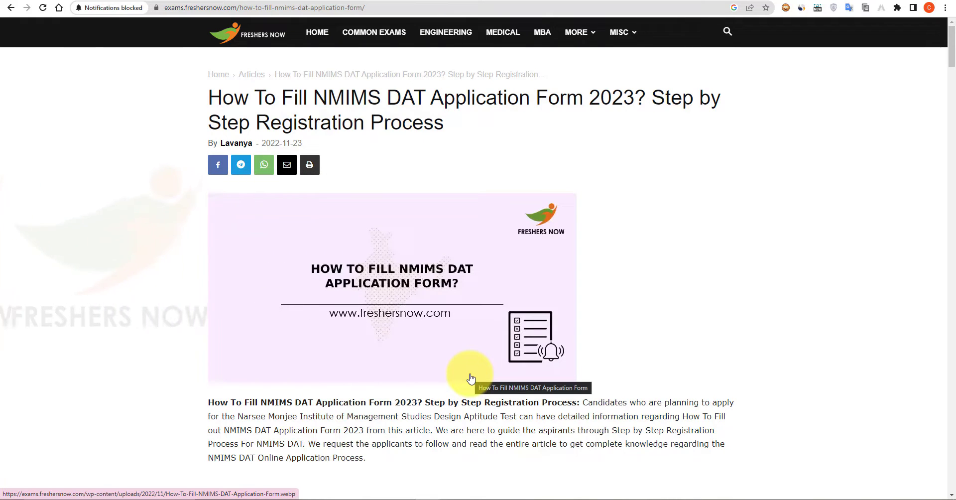
scroll(471, 379, "down", 10)
scroll(476, 377, "down", 20)
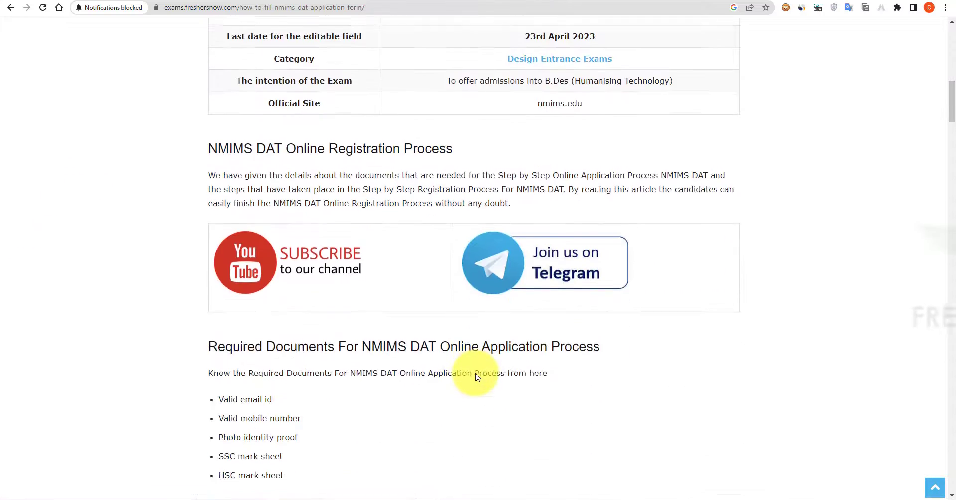
scroll(482, 376, "down", 20)
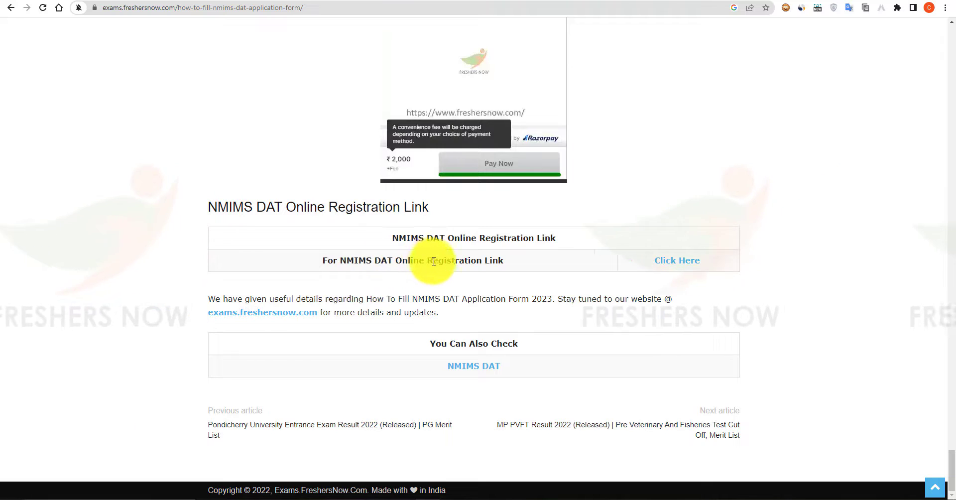
left_click(687, 266)
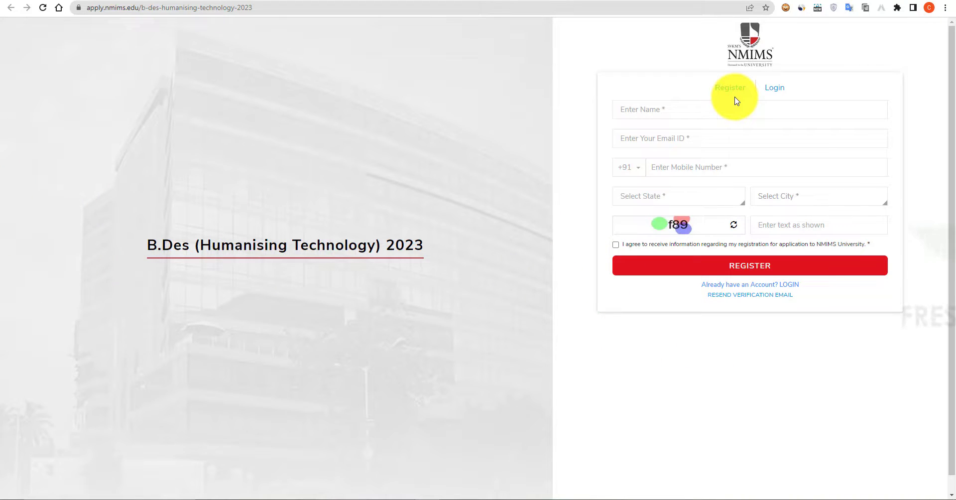
left_click(777, 95)
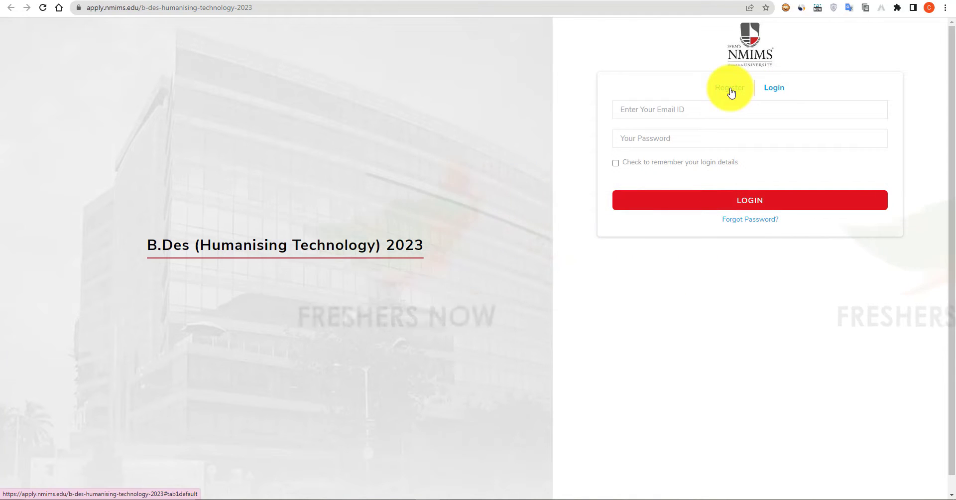
left_click(731, 93)
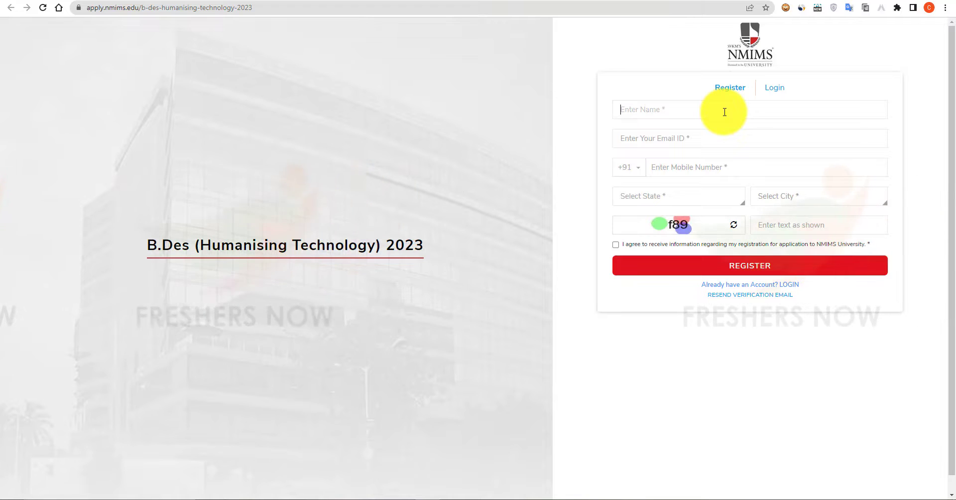
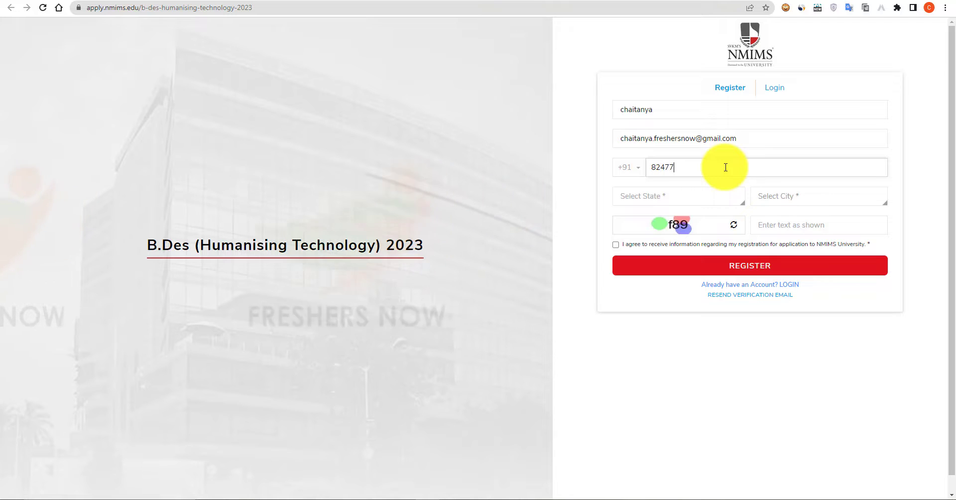
Complete the registration with the e-mail, state Andhra Pradesh, city Vijayawada and captcha, then submit.
left_click(684, 202)
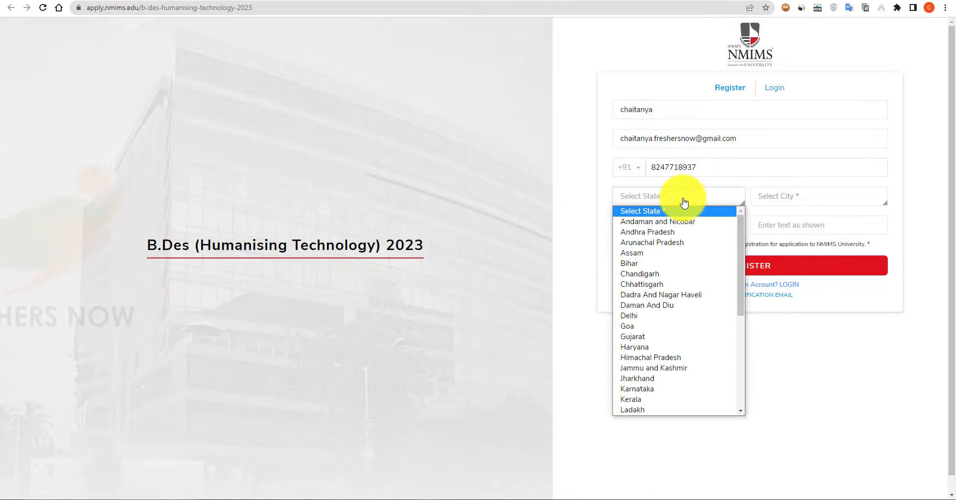
left_click(680, 233)
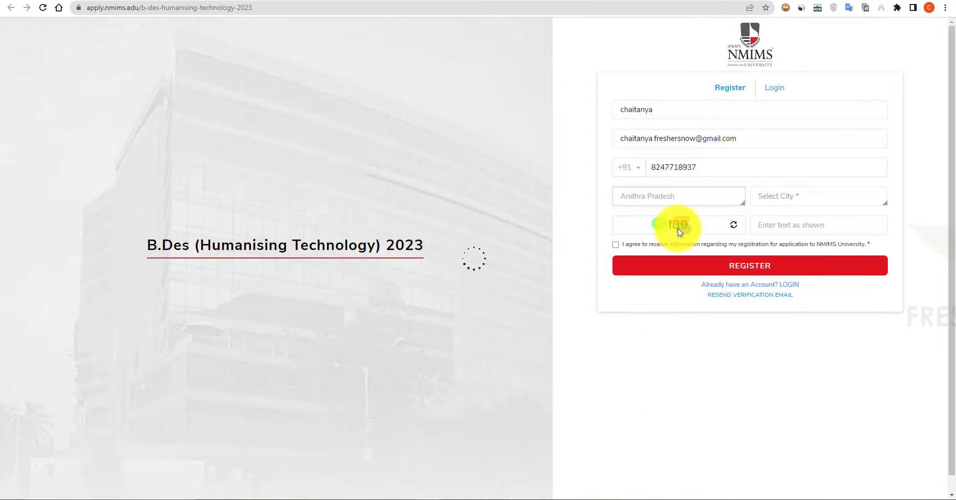
left_click(804, 204)
key("v")
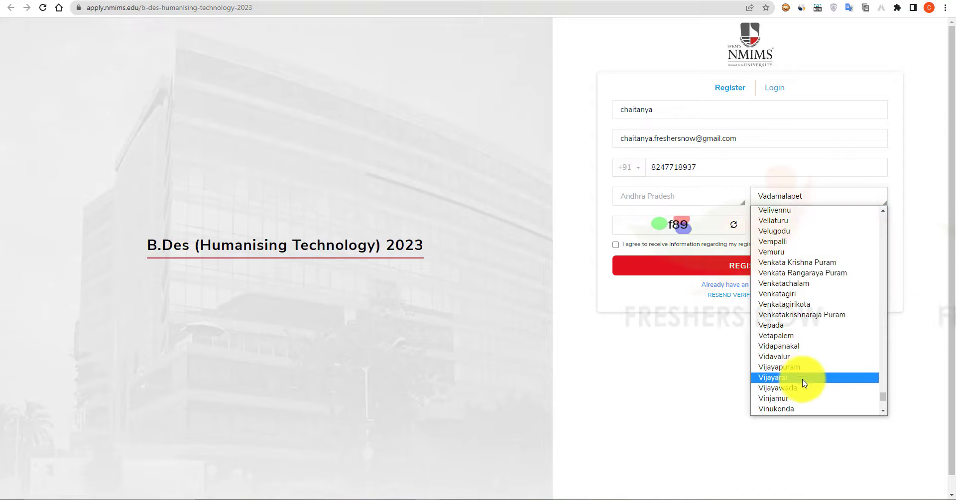
left_click(804, 387)
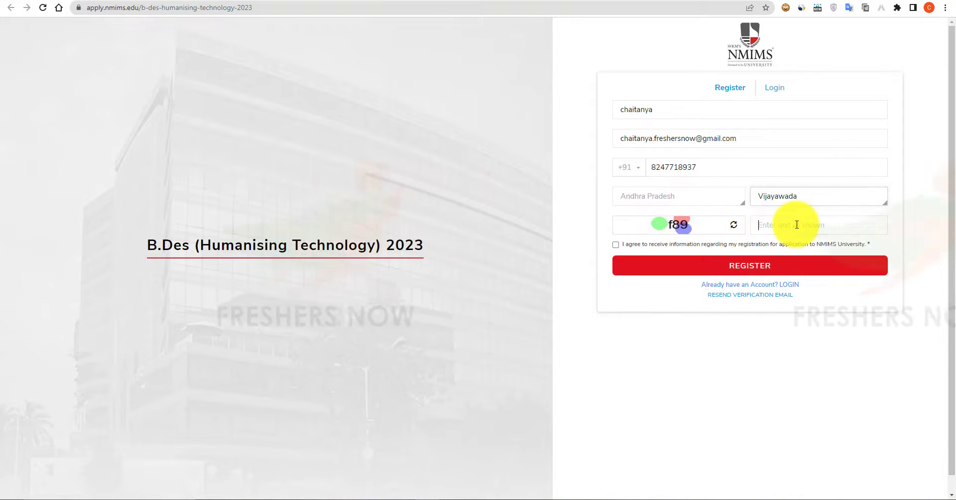
type("f89")
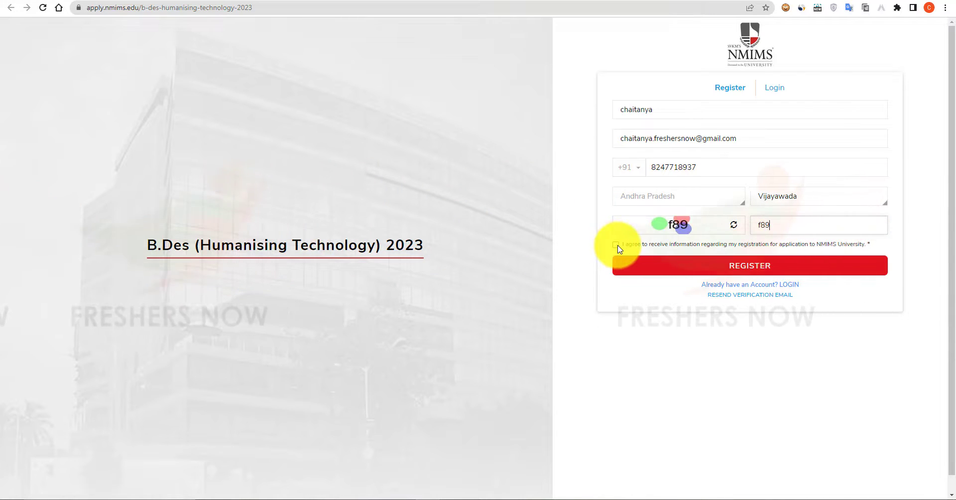
left_click(764, 268)
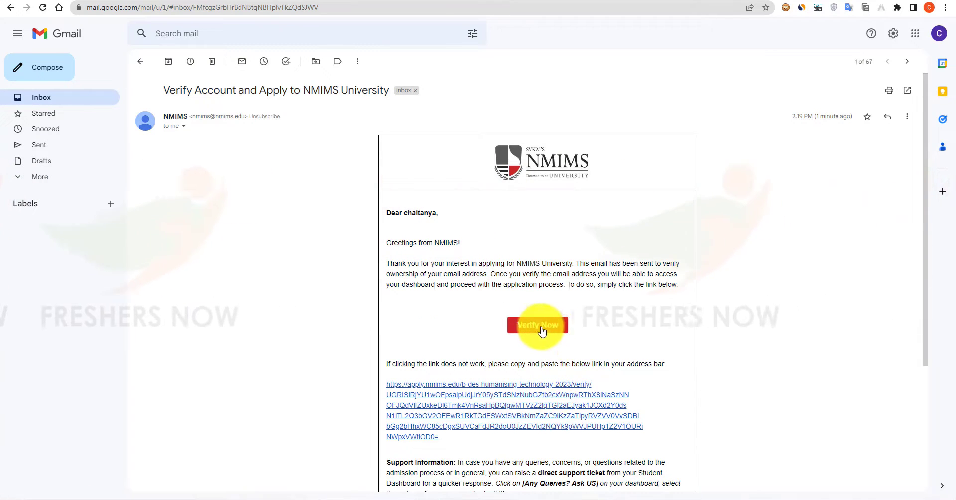
Verify the account using the Verify Now link in the NMIMS e-mail.
left_click(542, 330)
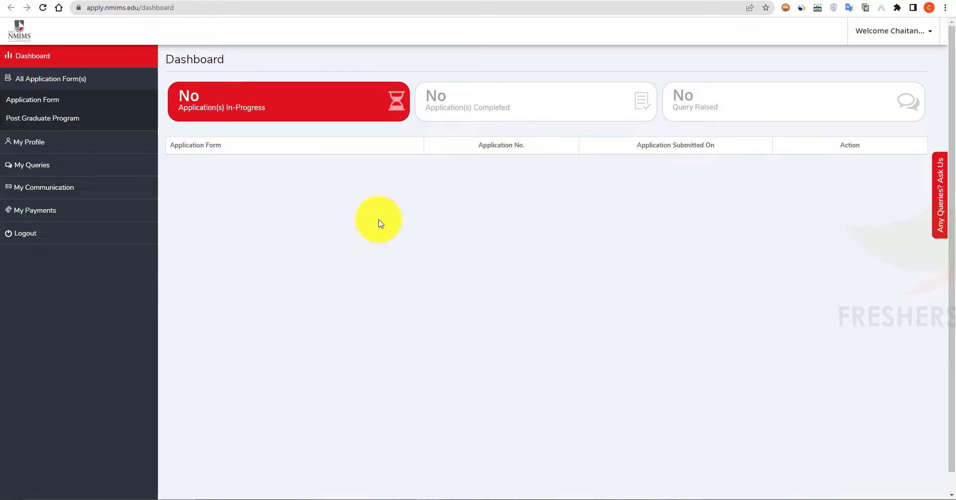
Apply for B.Des (Humanising Technology) 2023 from the Application Form list.
left_click(57, 99)
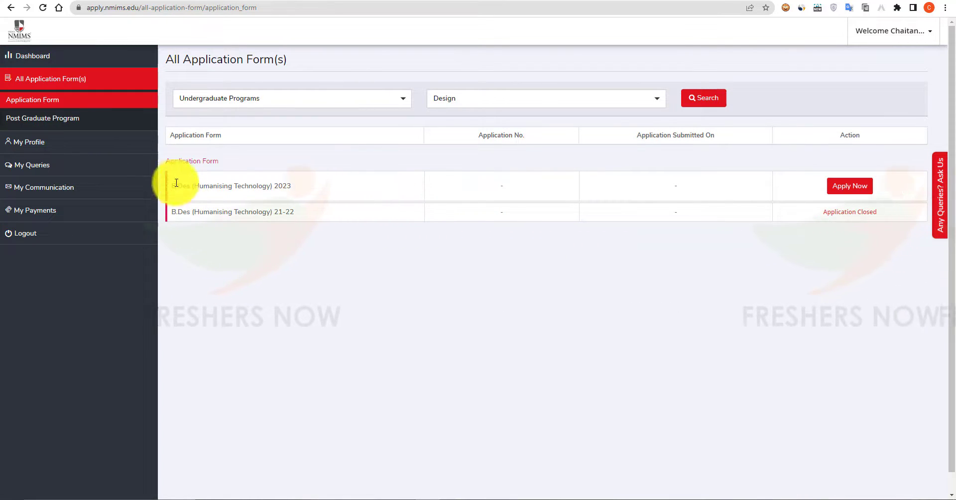
left_click(845, 187)
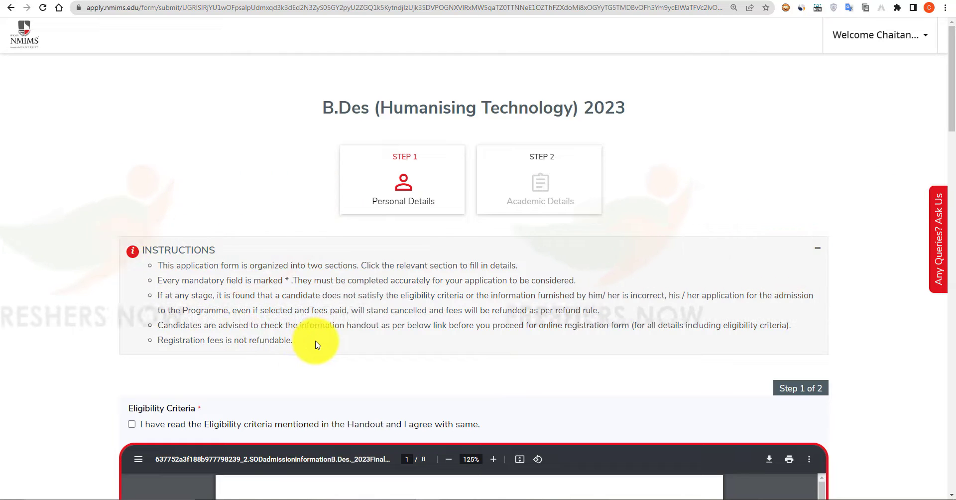
Tick the Eligibility Criteria checkbox after reviewing the handout, then scroll down to Basic Information.
scroll(316, 341, "down", 1)
scroll(423, 286, "down", 3)
scroll(430, 283, "down", 2)
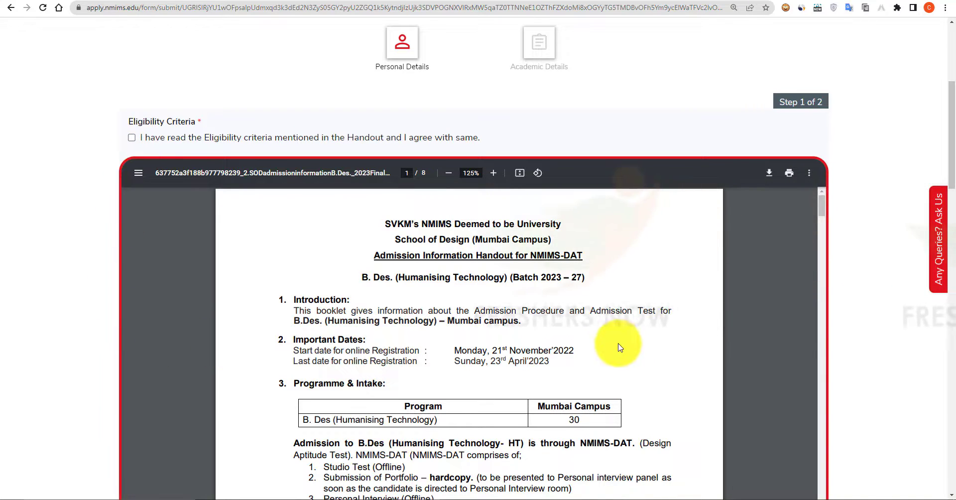
scroll(46, 235, "up", 2)
left_click(131, 237)
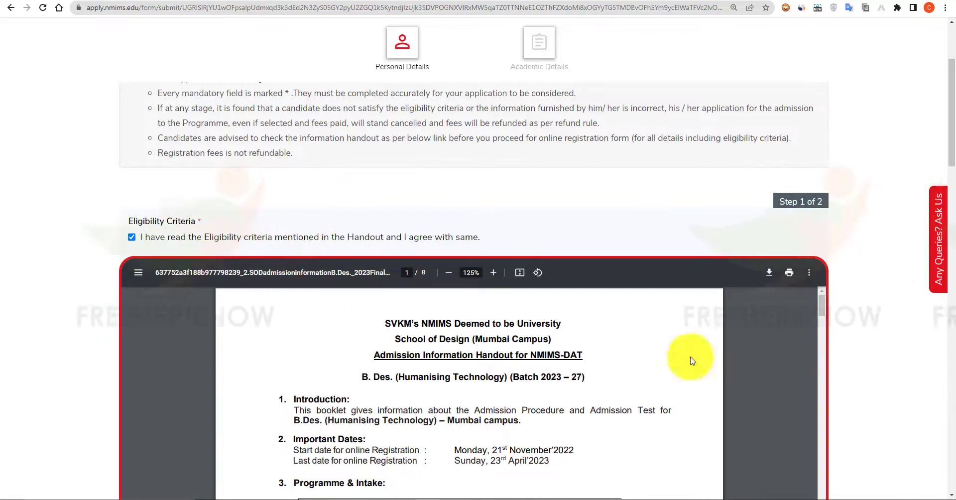
scroll(870, 351, "down", 3)
scroll(644, 292, "down", 12)
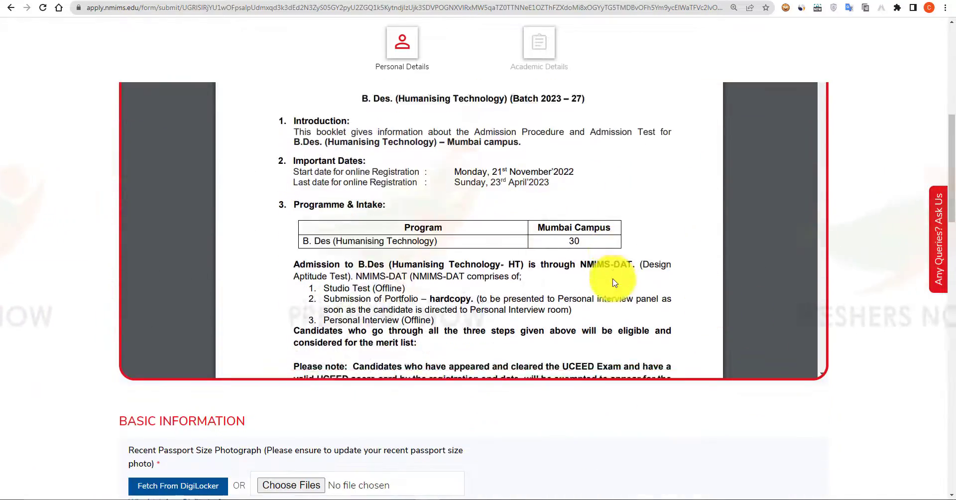
scroll(614, 278, "down", 15)
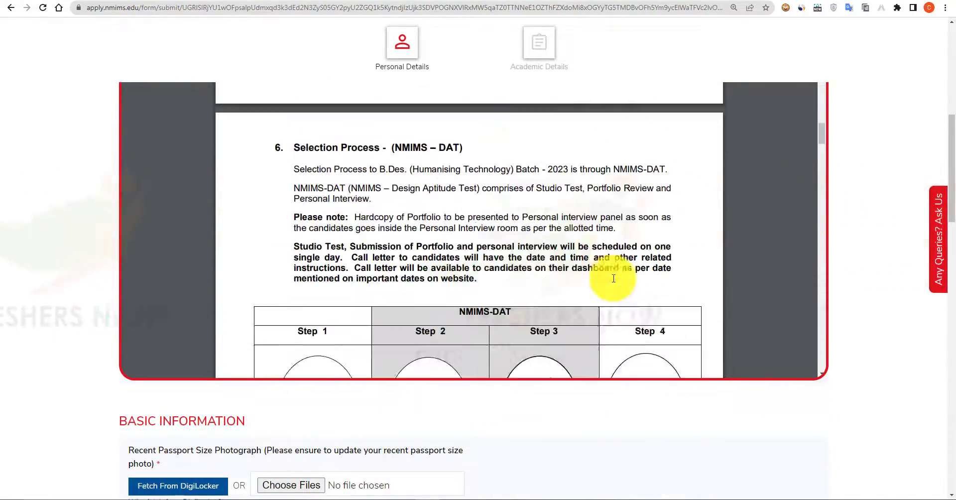
scroll(613, 278, "down", 15)
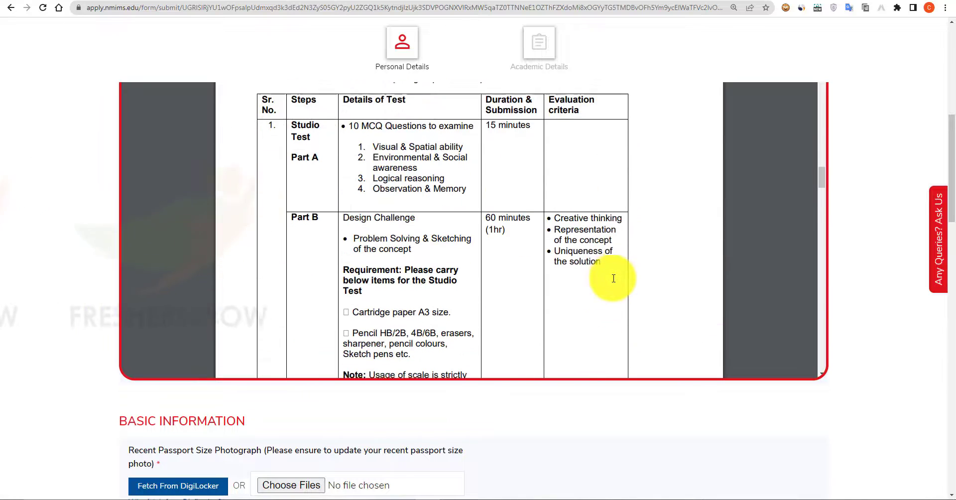
scroll(648, 411, "down", 6)
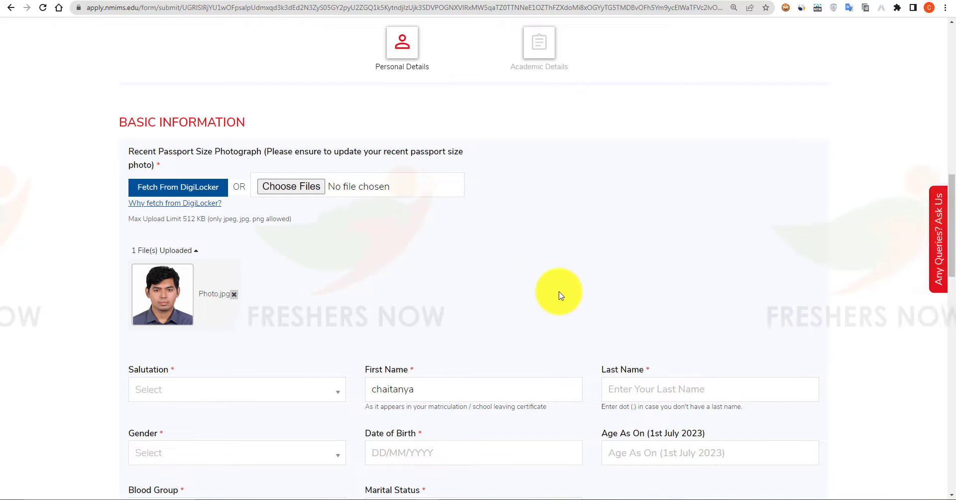
Set salutation to Mr and enter the applicant's last name.
scroll(560, 296, "down", 5)
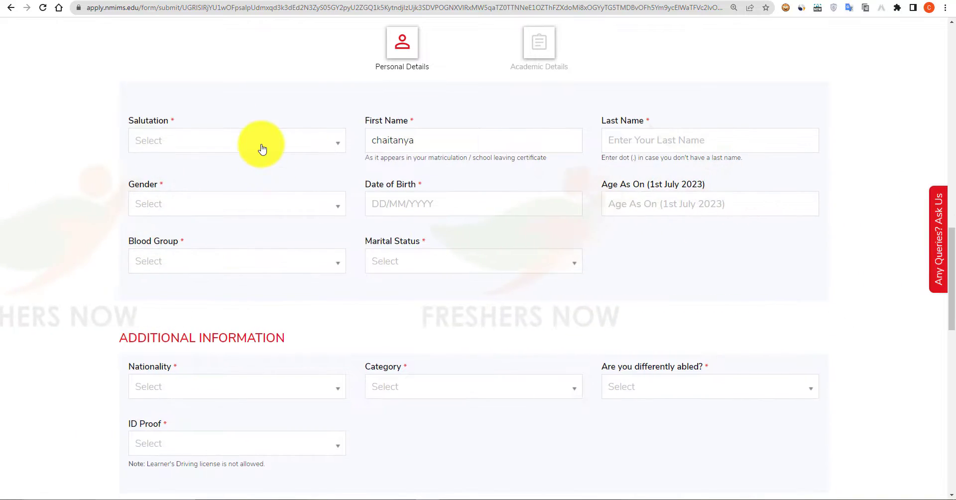
left_click(260, 147)
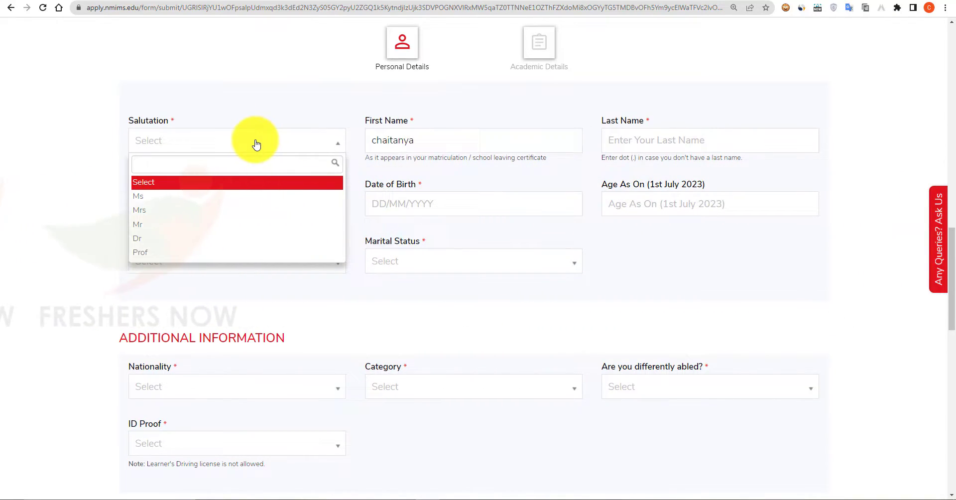
left_click(220, 224)
scroll(480, 195, "up", 1)
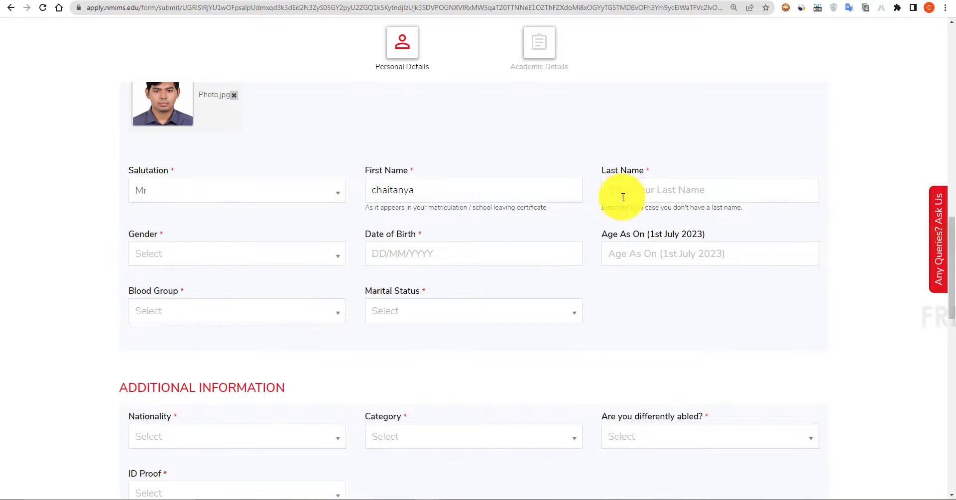
left_click(662, 191)
type("chaitu")
Set gender to Male and date of birth to the 14th in 1998.
left_click(287, 253)
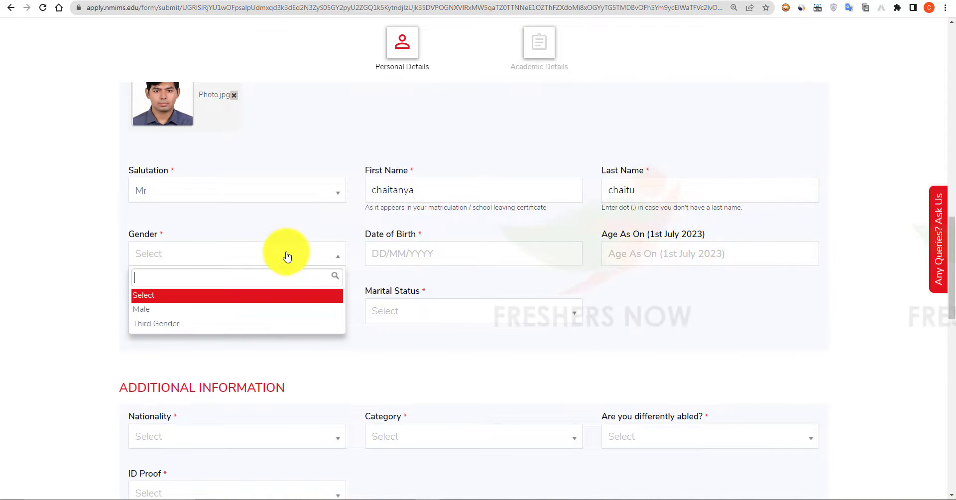
left_click(199, 307)
left_click(472, 255)
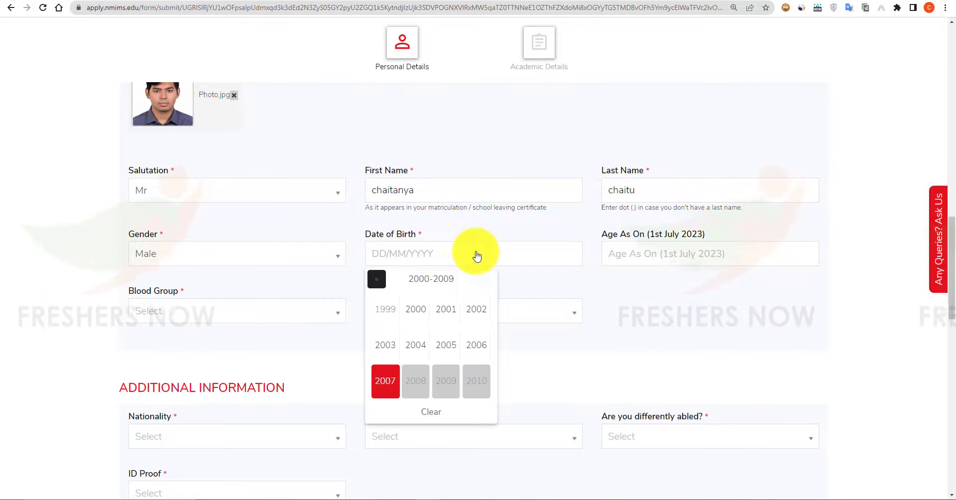
left_click(377, 280)
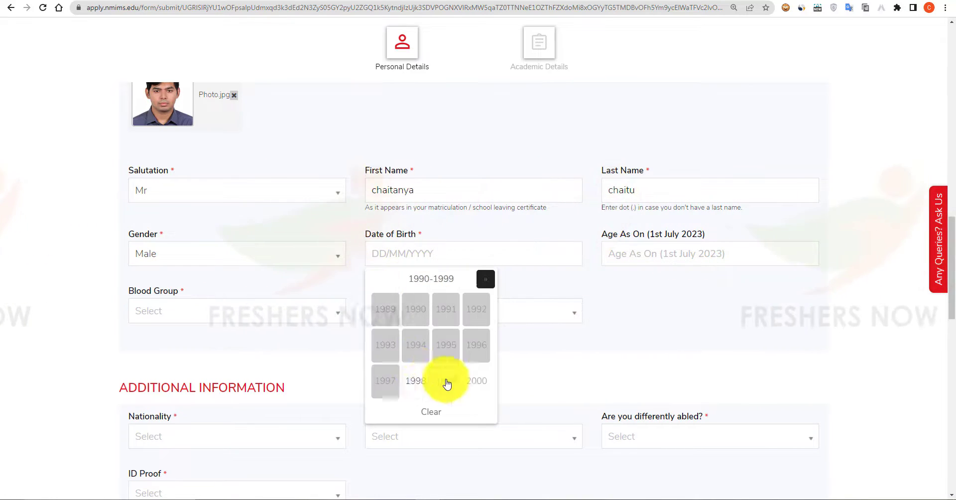
left_click(415, 381)
left_click(414, 352)
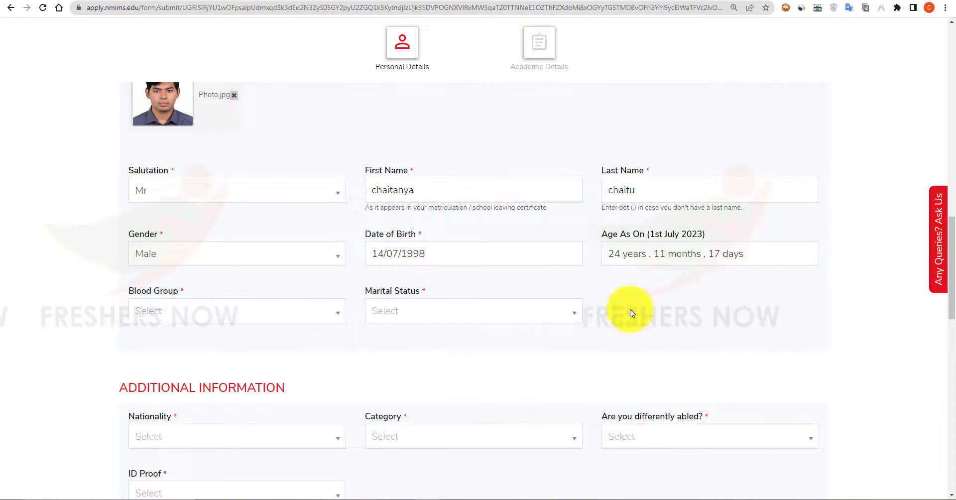
Set blood group to O+ and marital status to Unmarried.
left_click(196, 318)
left_click(174, 395)
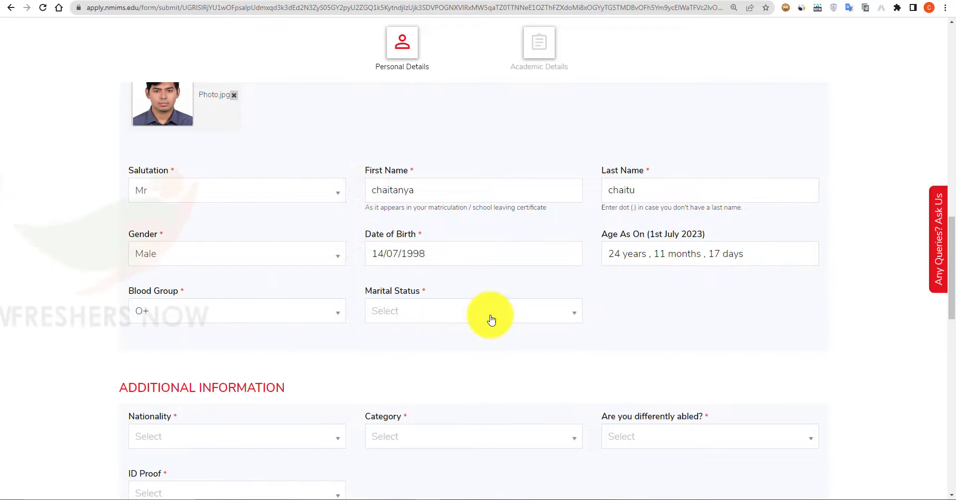
left_click(492, 319)
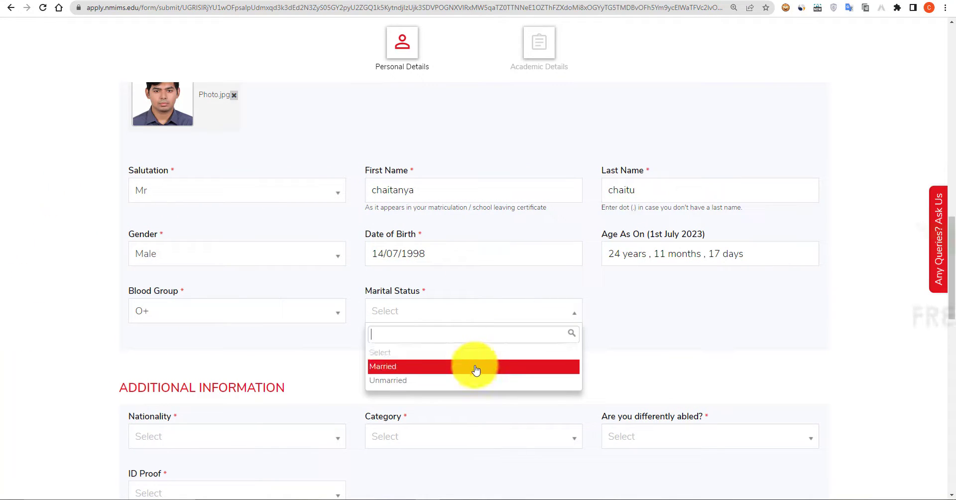
left_click(473, 380)
scroll(501, 337, "down", 1)
Choose Indian nationality, Scheduled Caste (SC) category and No for differently abled.
scroll(501, 337, "down", 4)
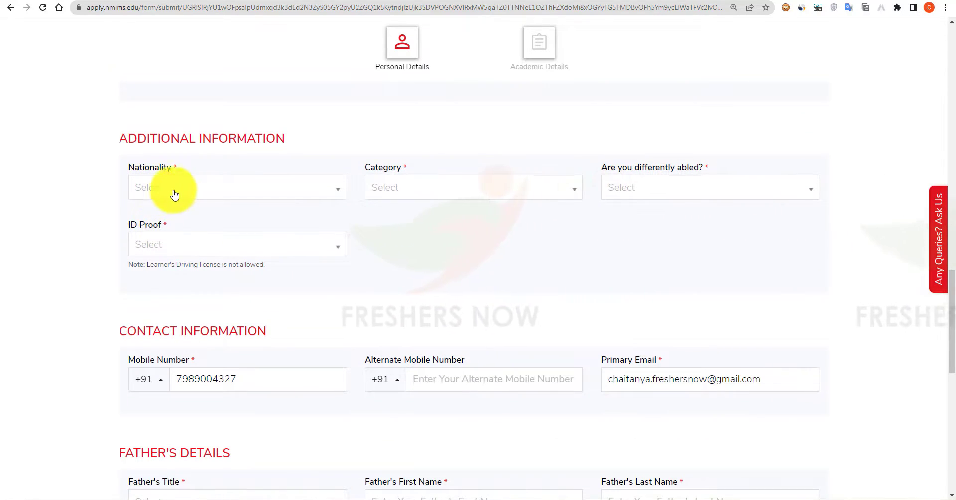
left_click(209, 196)
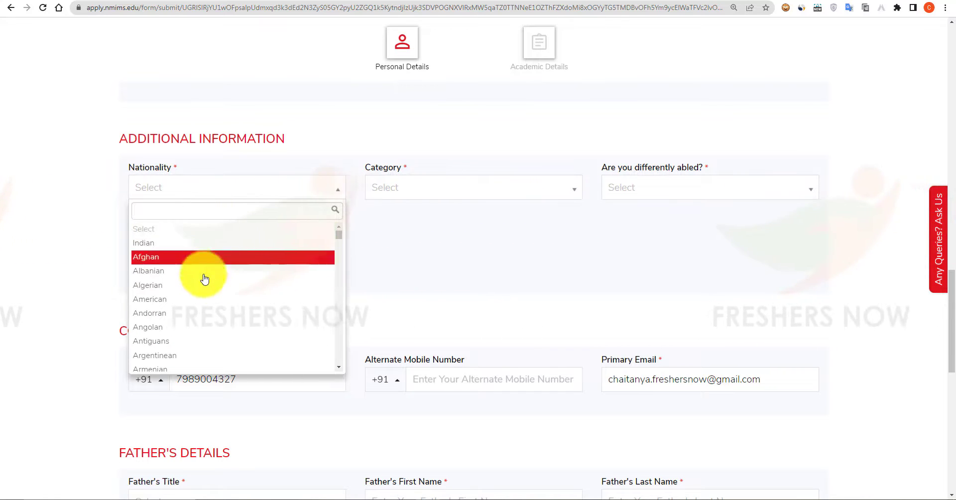
left_click(209, 243)
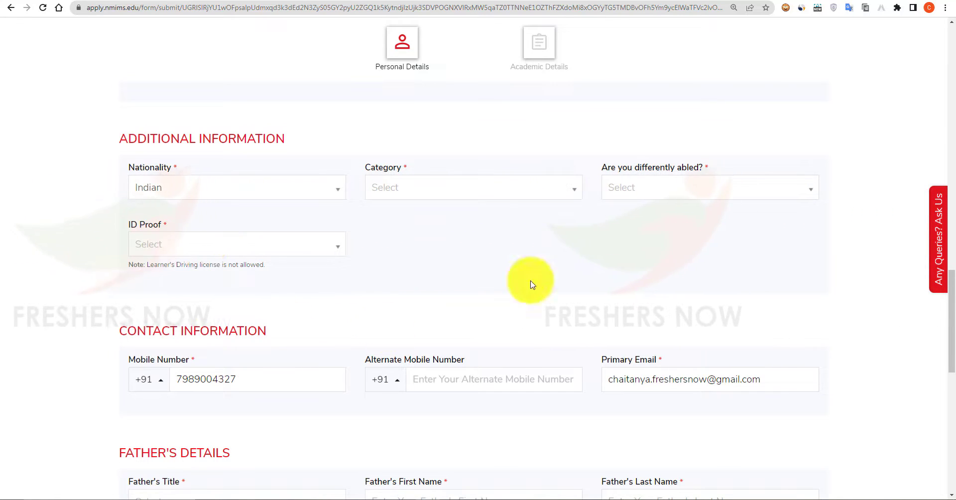
left_click(472, 192)
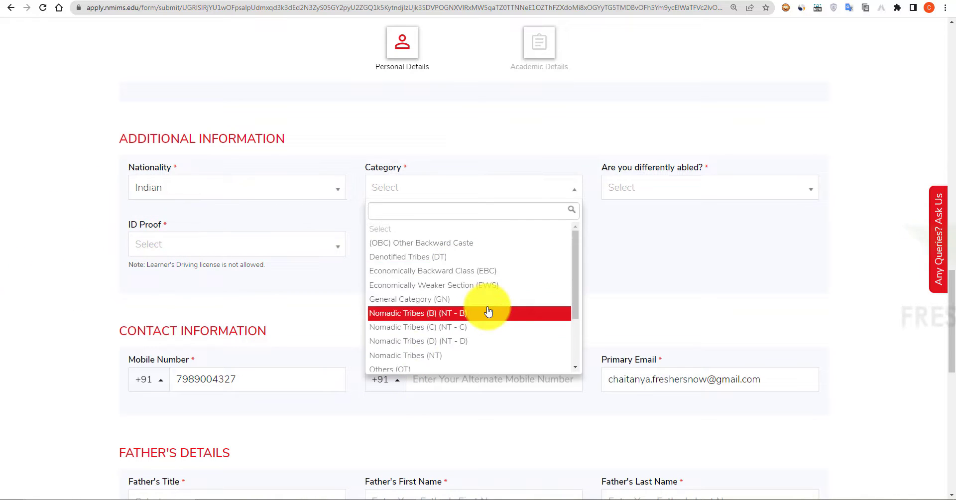
scroll(485, 309, "down", 3)
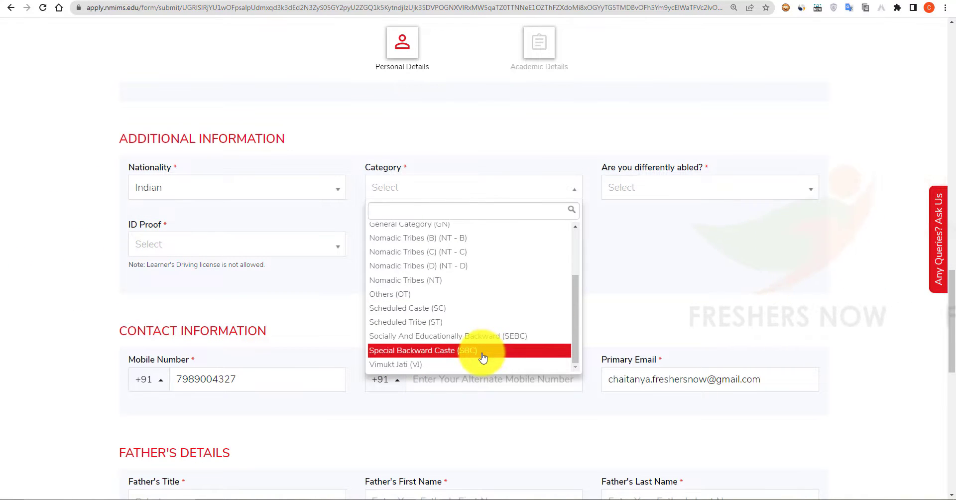
left_click(448, 308)
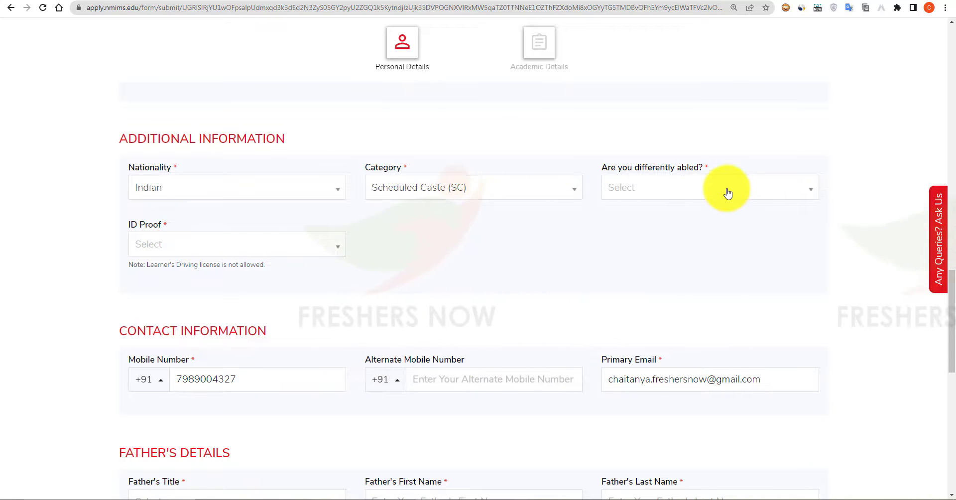
left_click(727, 194)
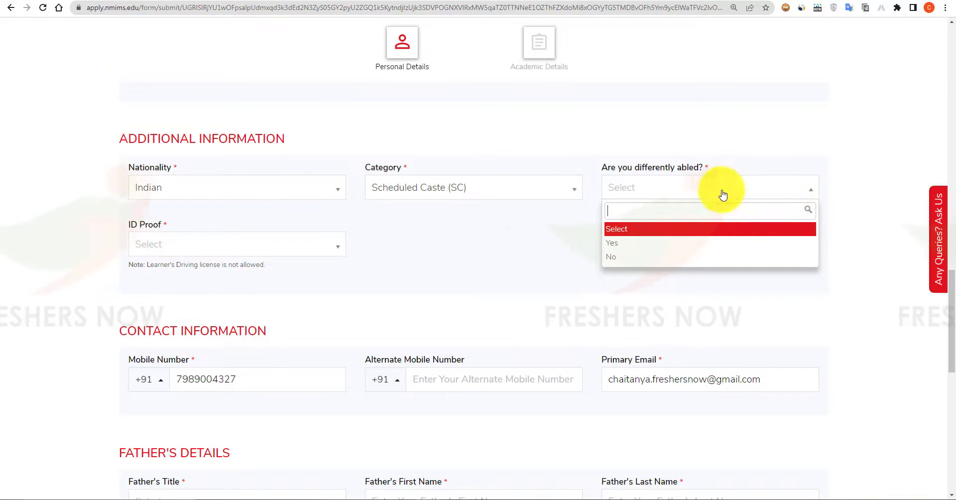
left_click(667, 258)
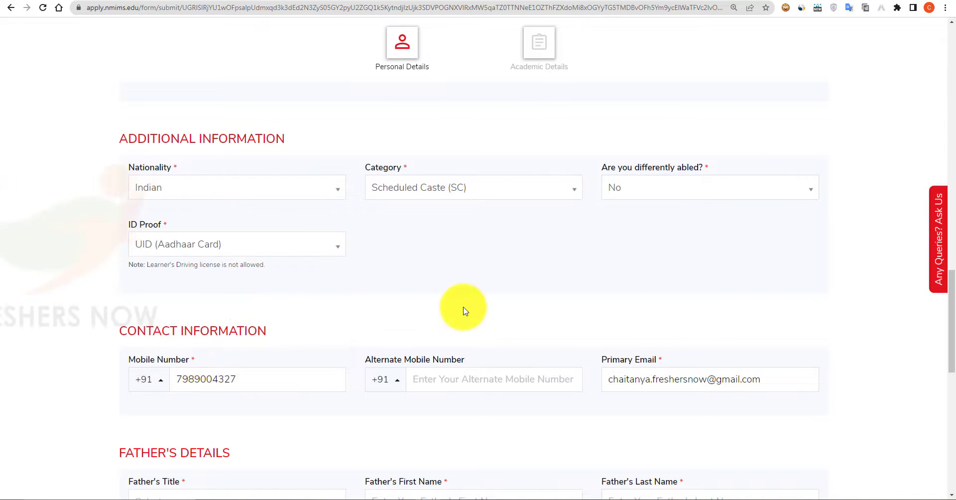
scroll(462, 311, "down", 5)
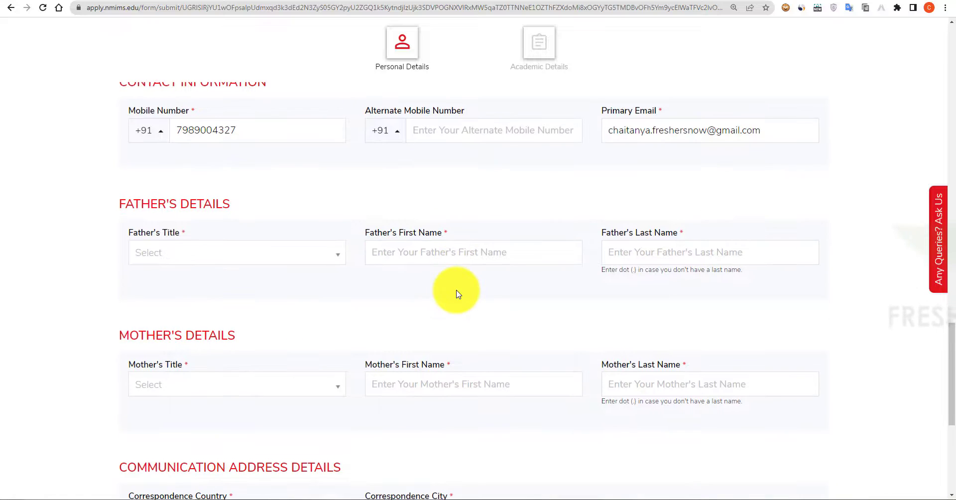
Choose Mr as the father's title in Father's Details.
scroll(458, 294, "down", 1)
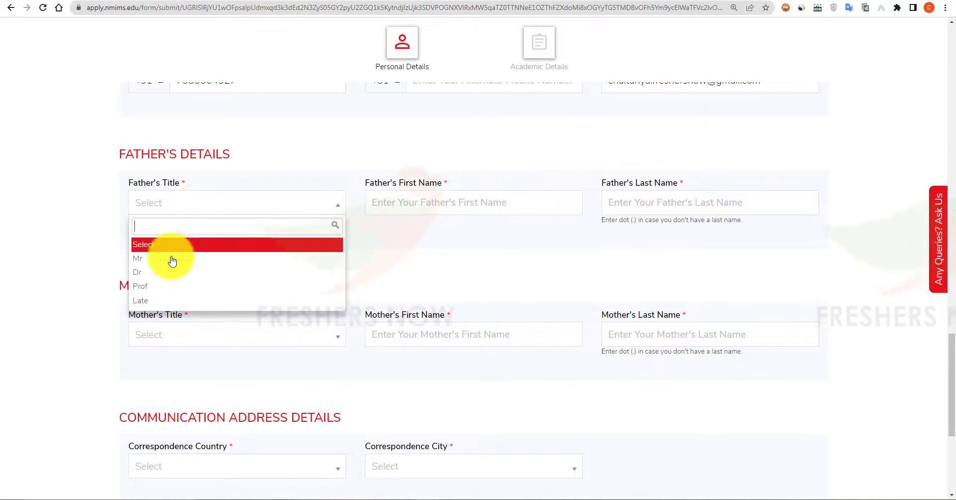
left_click(168, 264)
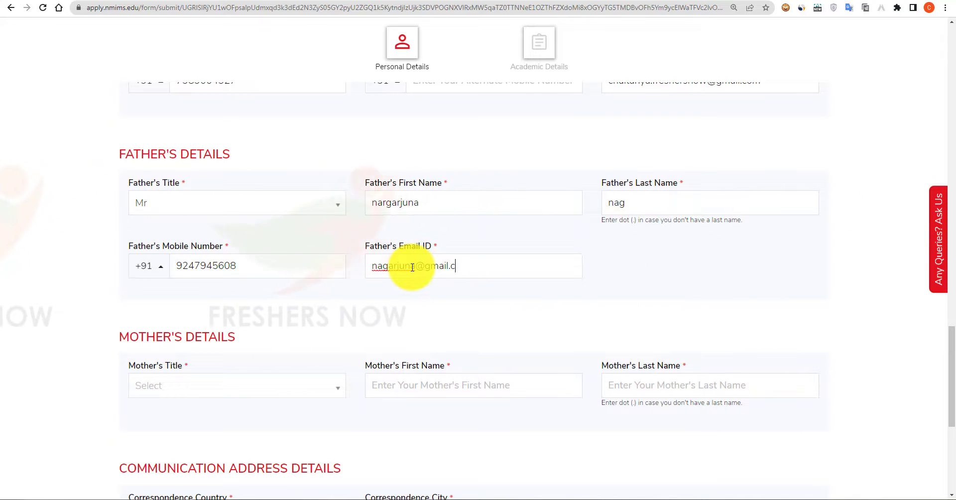
scroll(342, 235, "down", 3)
Choose Mrs as the mother's title and enter her first and last name.
scroll(320, 327, "up", 1)
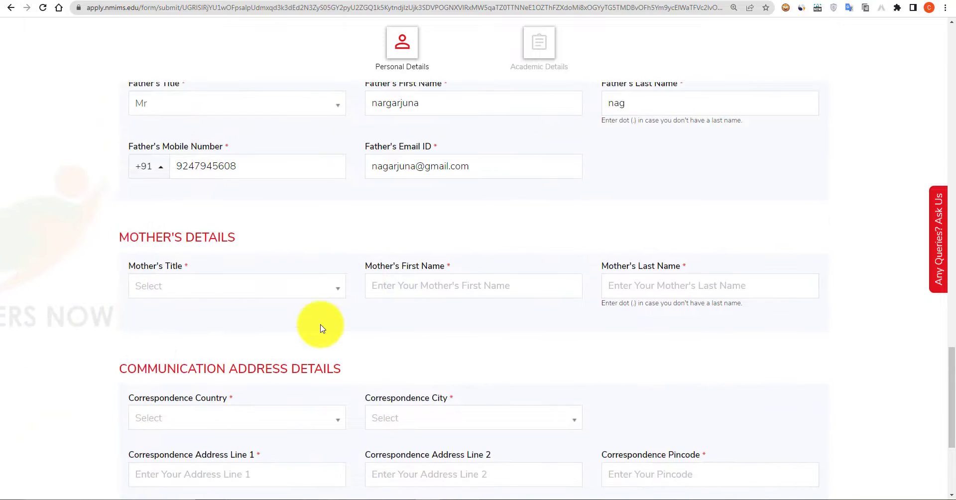
scroll(316, 320, "down", 1)
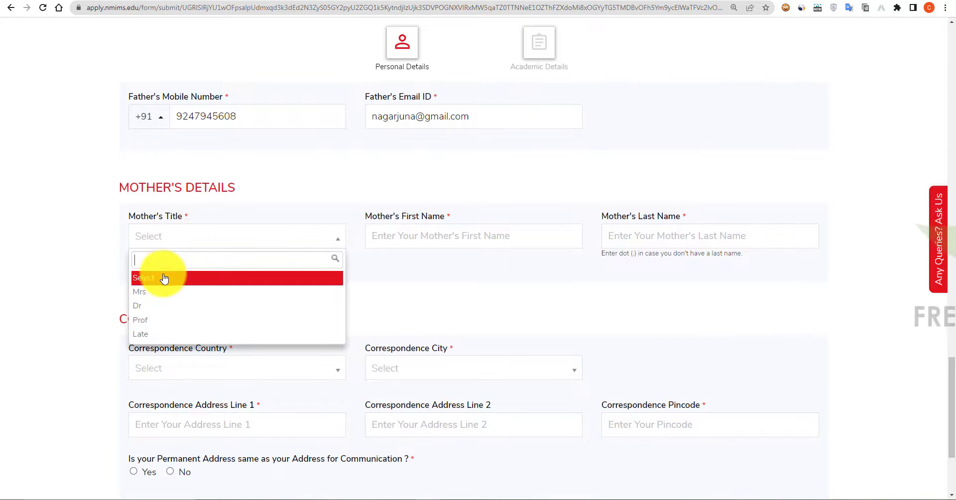
left_click(164, 292)
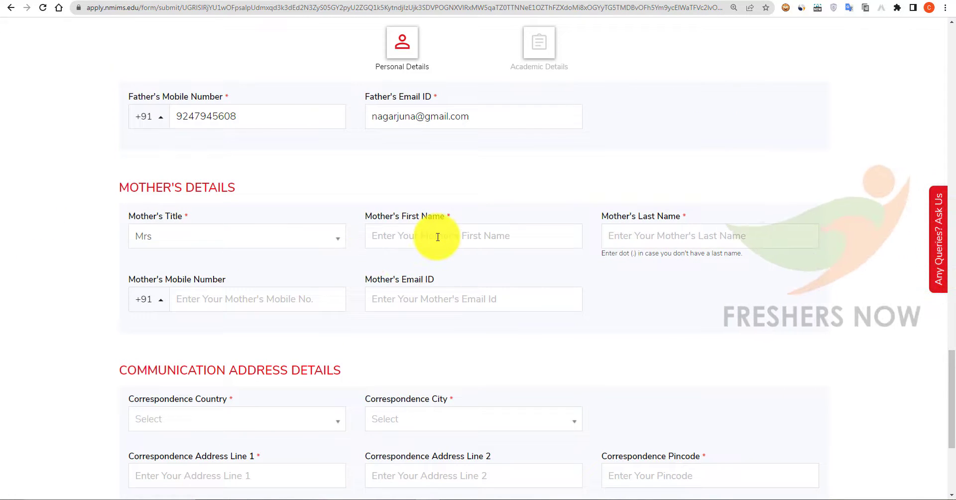
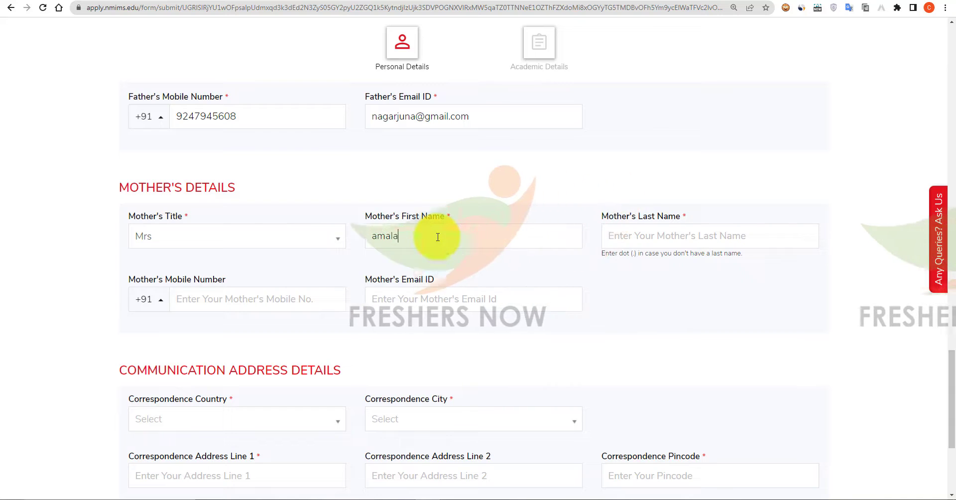
left_click(655, 235)
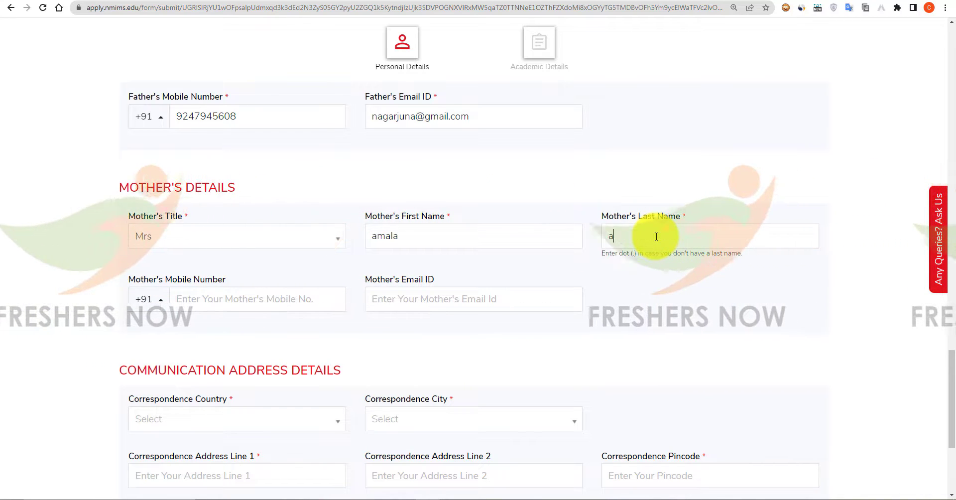
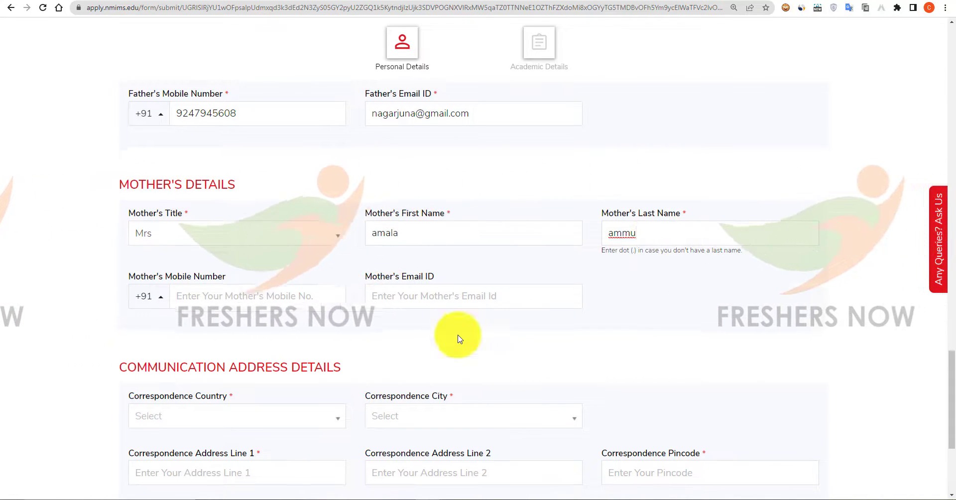
scroll(487, 301, "down", 3)
Set the correspondence address to India, Andhra Pradesh, Vijayawada.
scroll(487, 301, "down", 2)
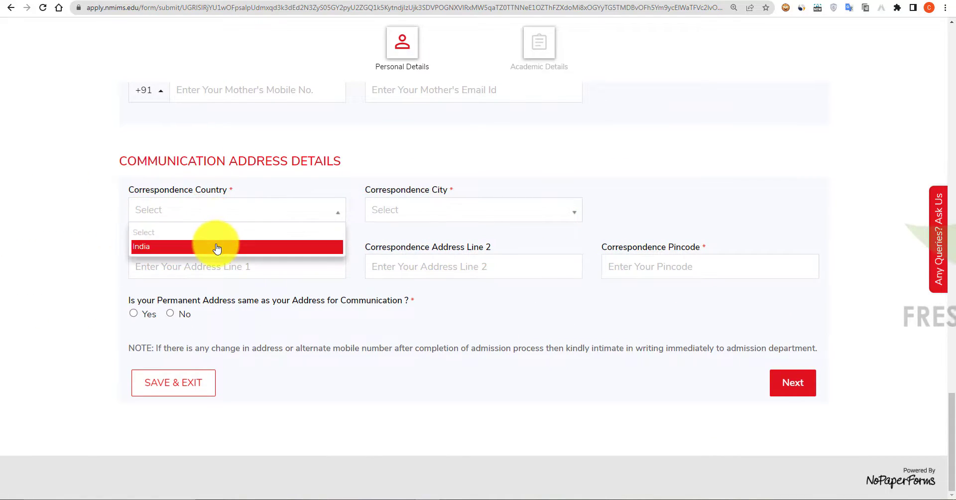
left_click(442, 215)
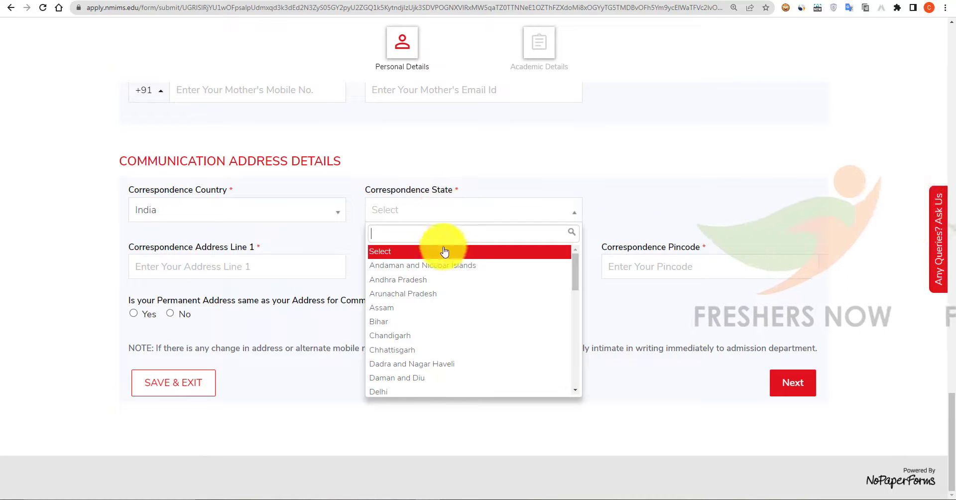
left_click(452, 277)
left_click(661, 215)
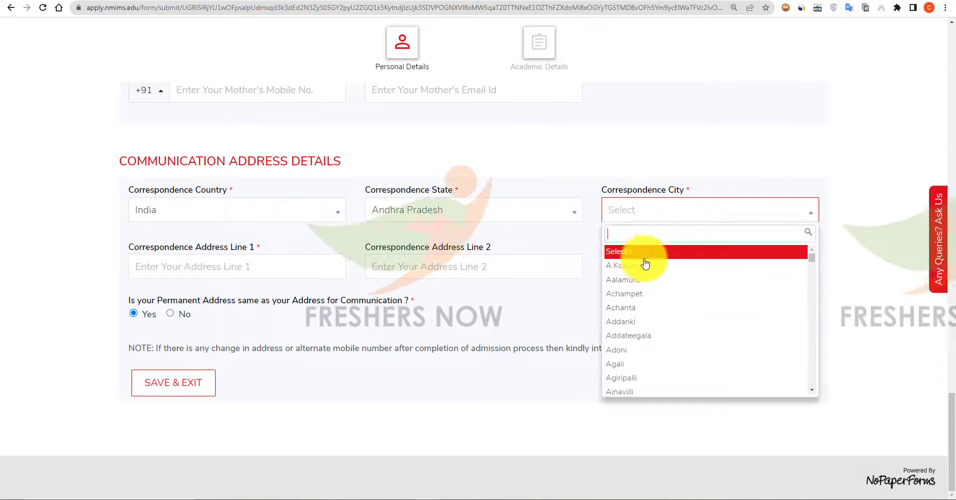
type("vija")
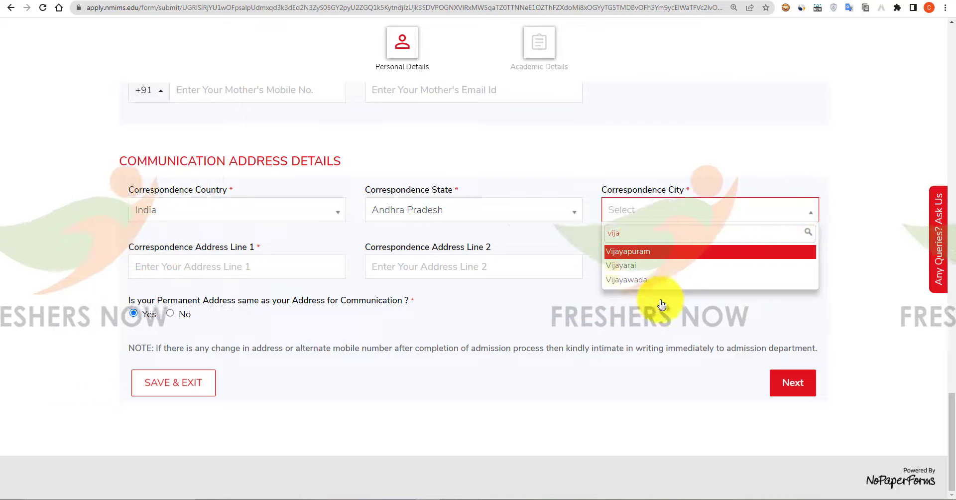
left_click(650, 279)
Enter the address line and pincode, mark the permanent address as the same, and continue.
left_click(274, 265)
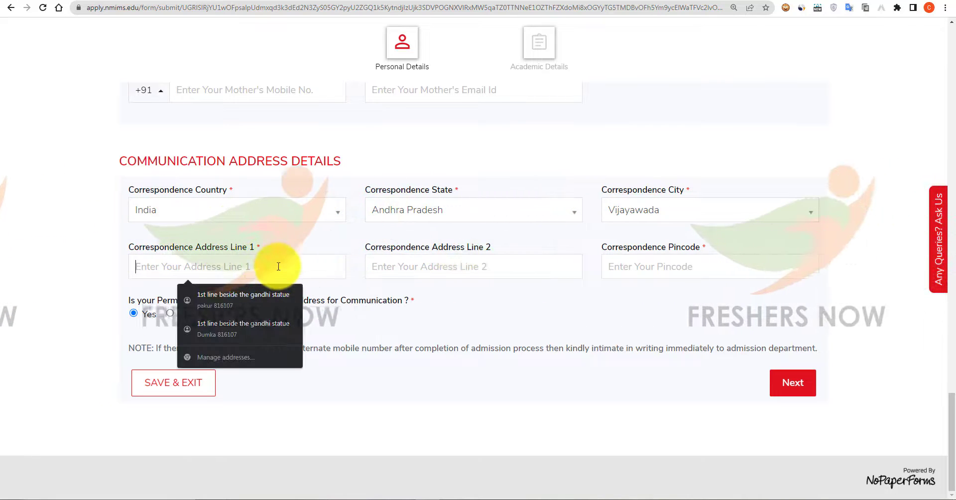
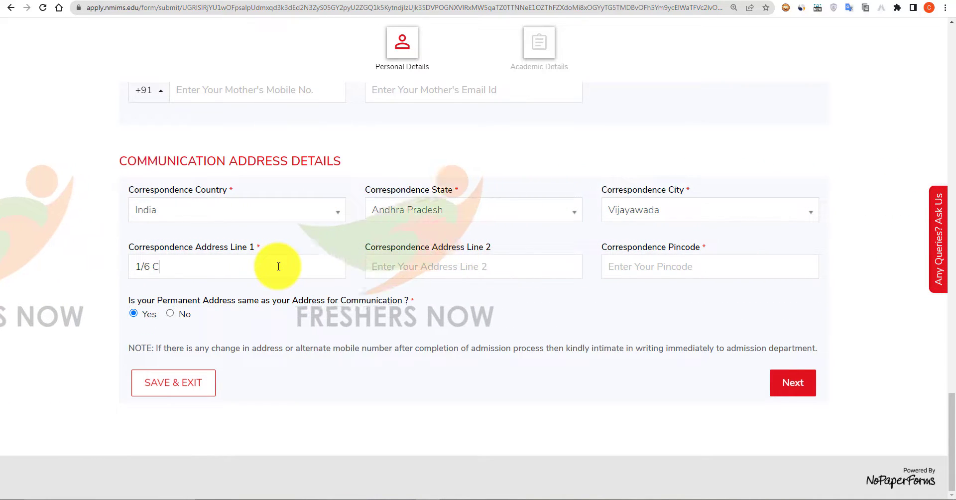
left_click(695, 267)
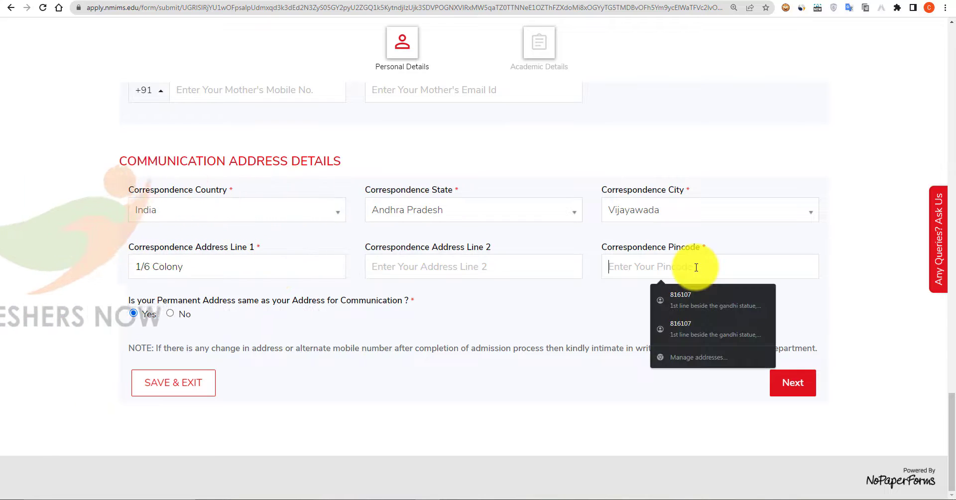
type("520012")
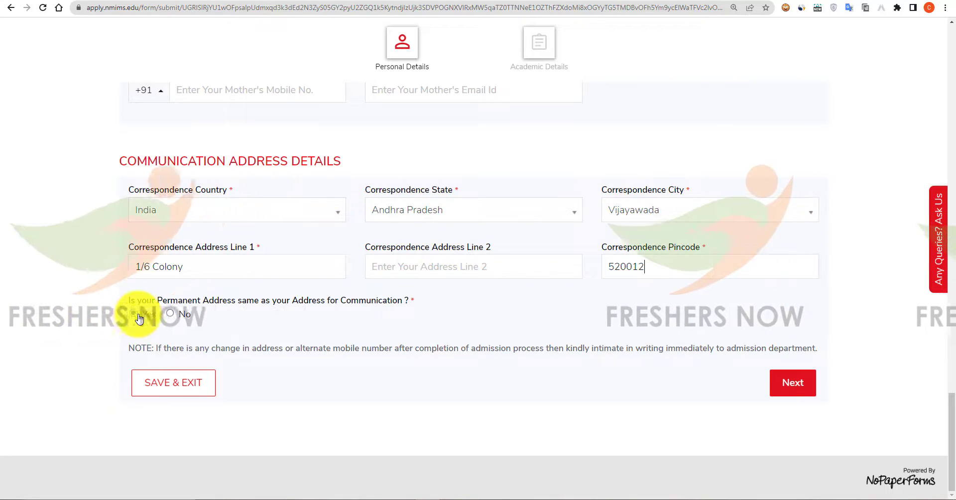
left_click(134, 314)
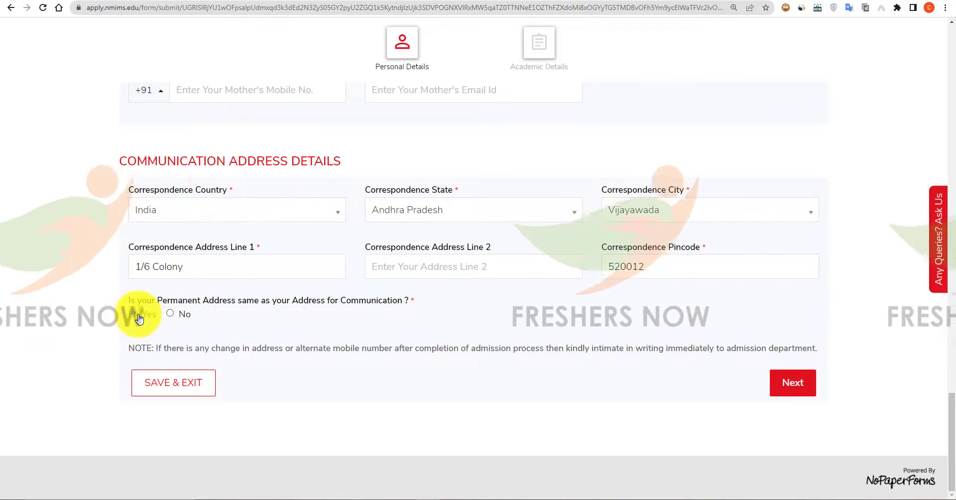
left_click(793, 382)
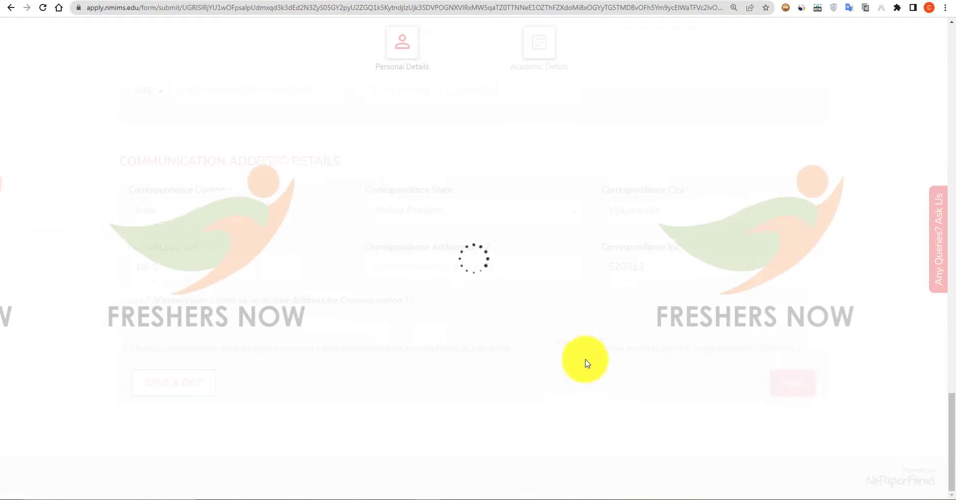
Set the Xth/SSC board to State Board, state to Andhra Pradesh, and school to Ravindra.
scroll(613, 367, "down", 1)
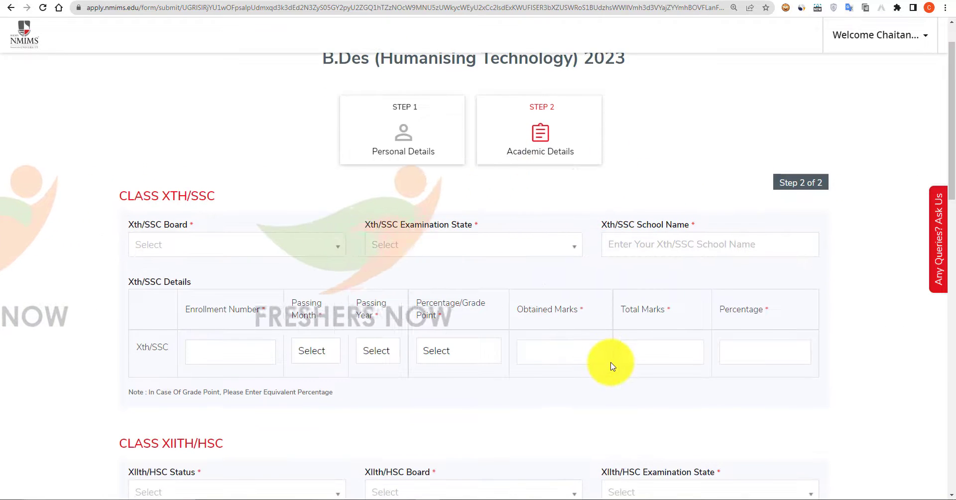
left_click(218, 254)
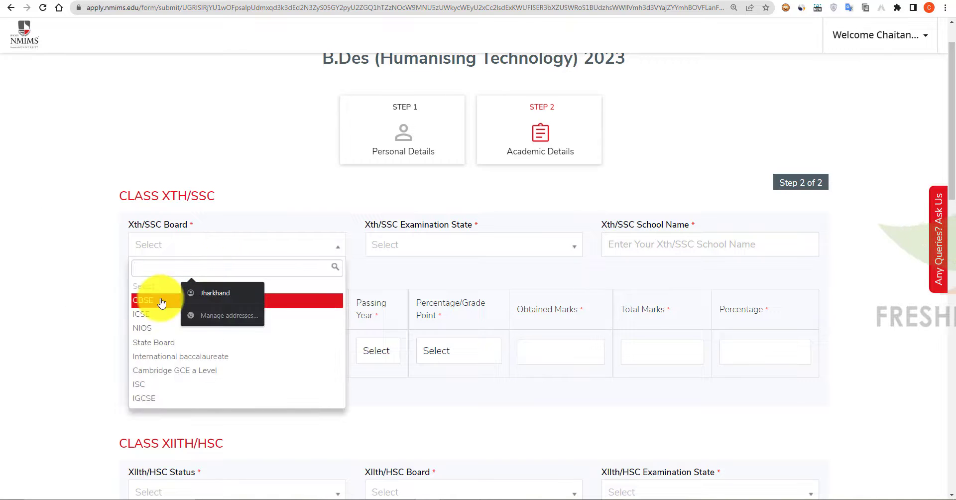
left_click(188, 342)
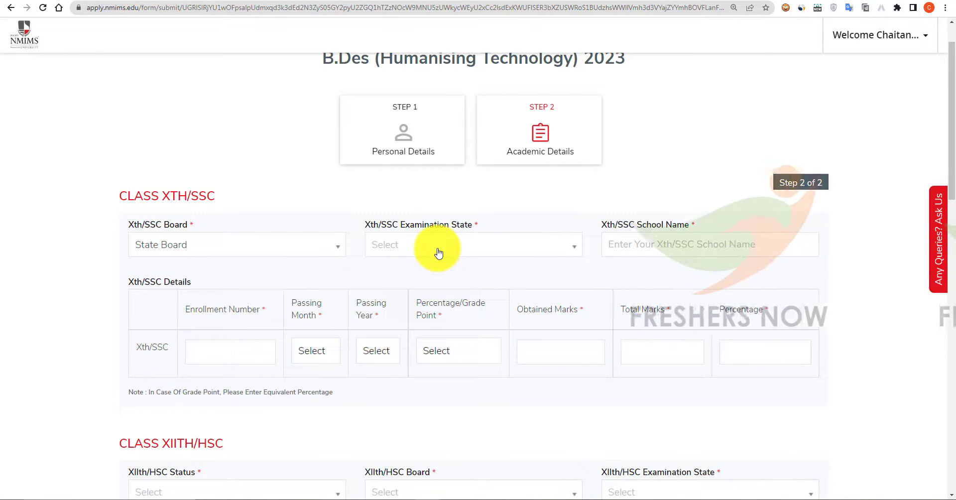
left_click(438, 253)
left_click(427, 311)
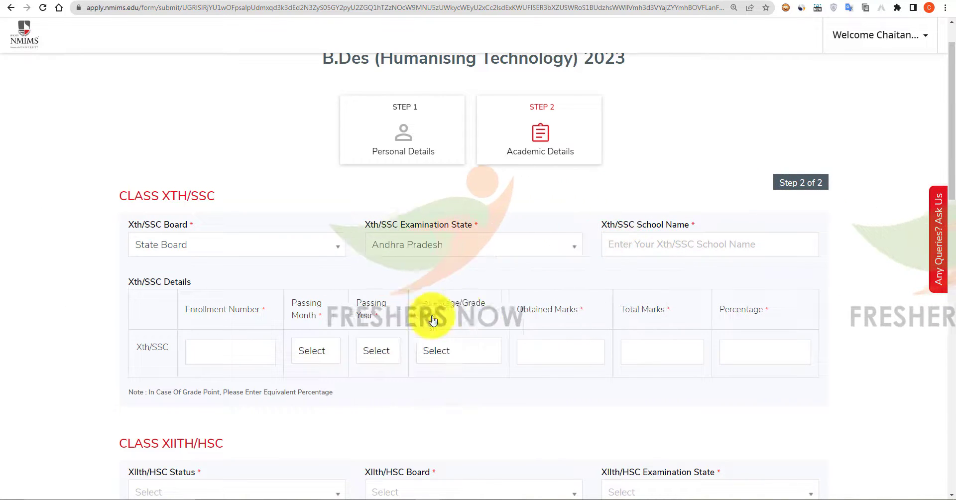
left_click(687, 244)
type("R")
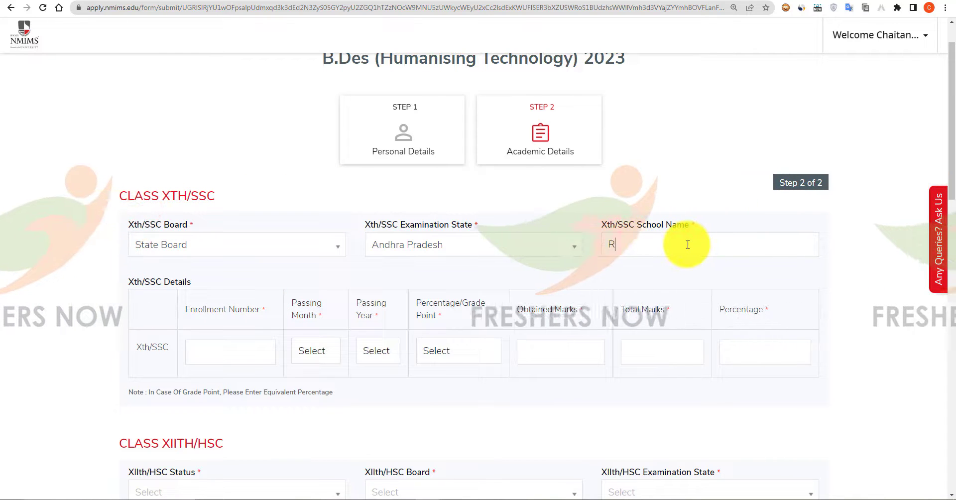
type("avindra")
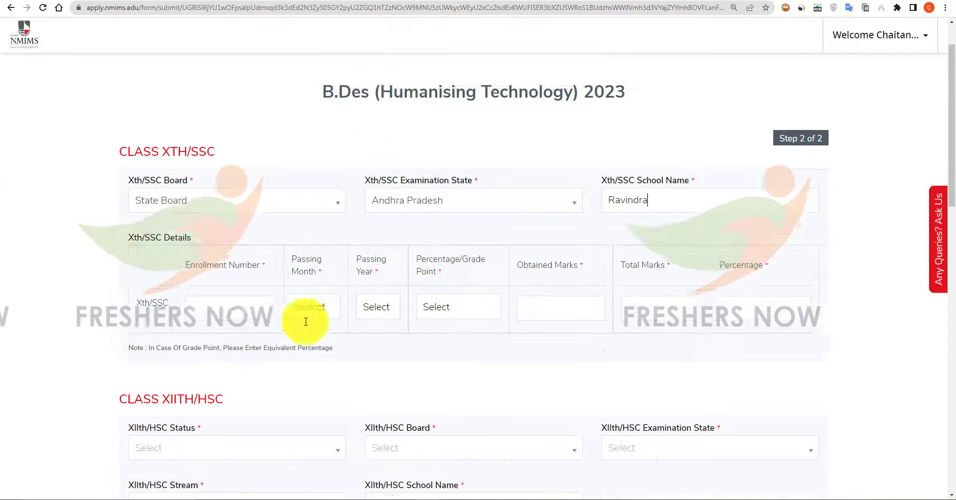
left_click(234, 264)
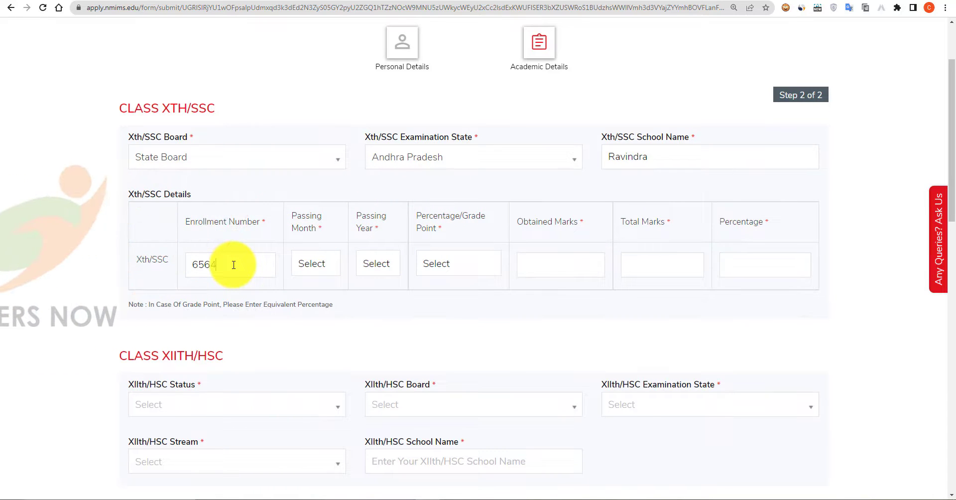
Record the Xth/SSC as passed in Mar 2013, reported as Percentage, with 569 marks.
left_click(314, 265)
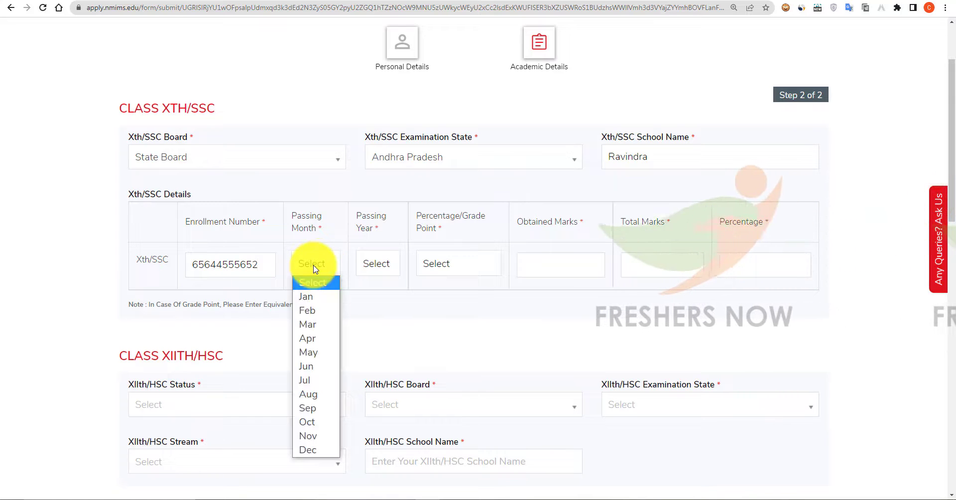
left_click(321, 328)
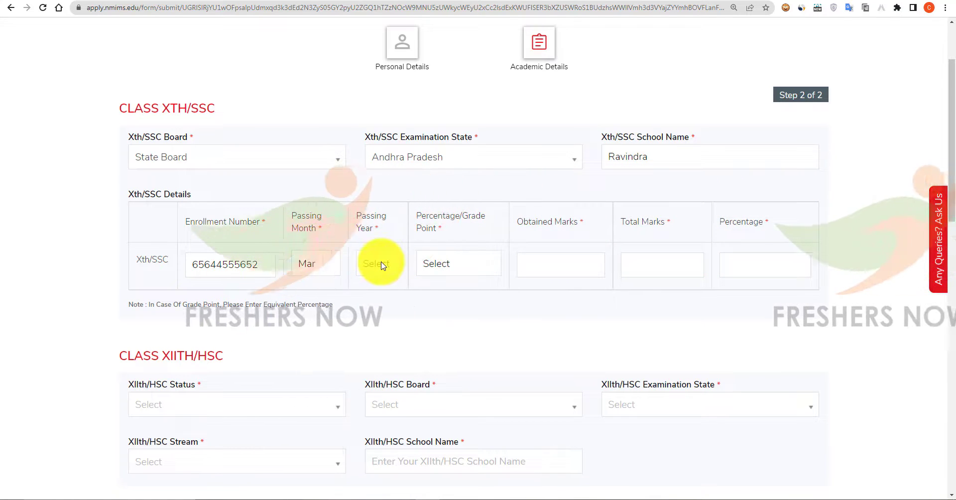
left_click(379, 264)
scroll(374, 141, "down", 5)
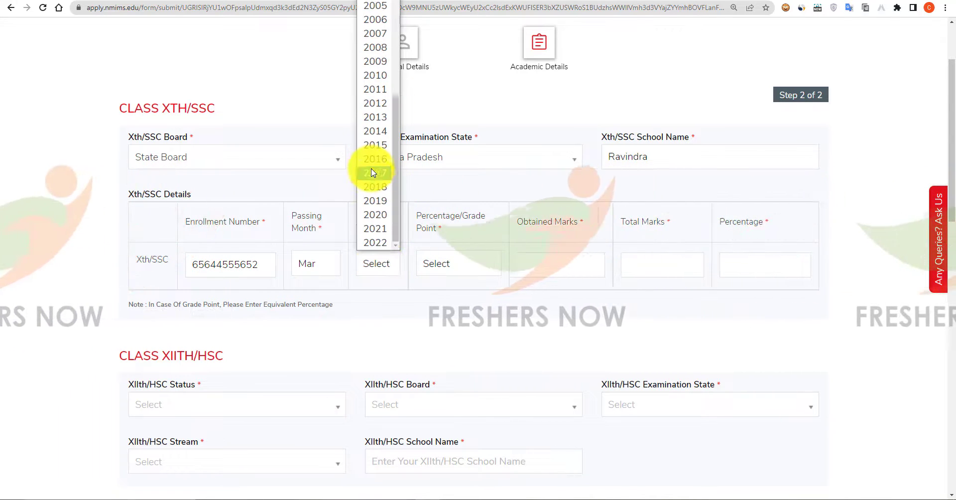
left_click(374, 118)
left_click(438, 263)
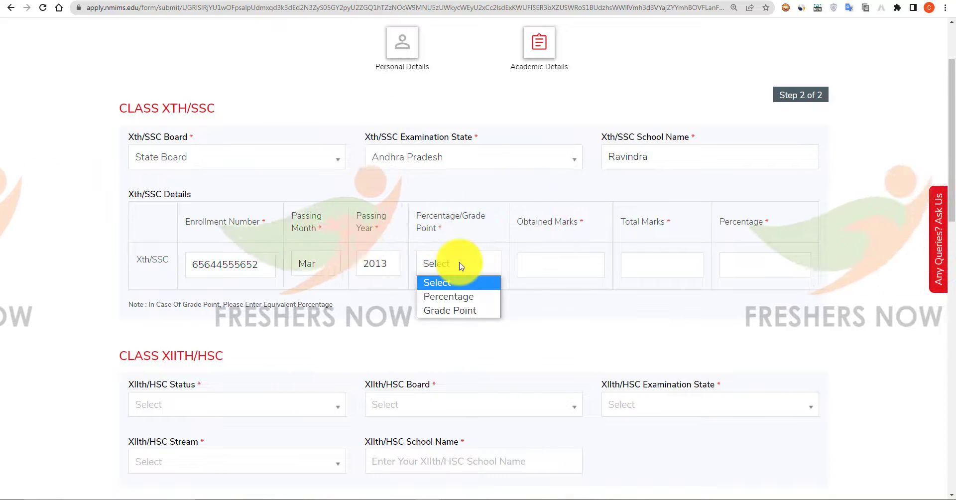
left_click(460, 296)
left_click(546, 267)
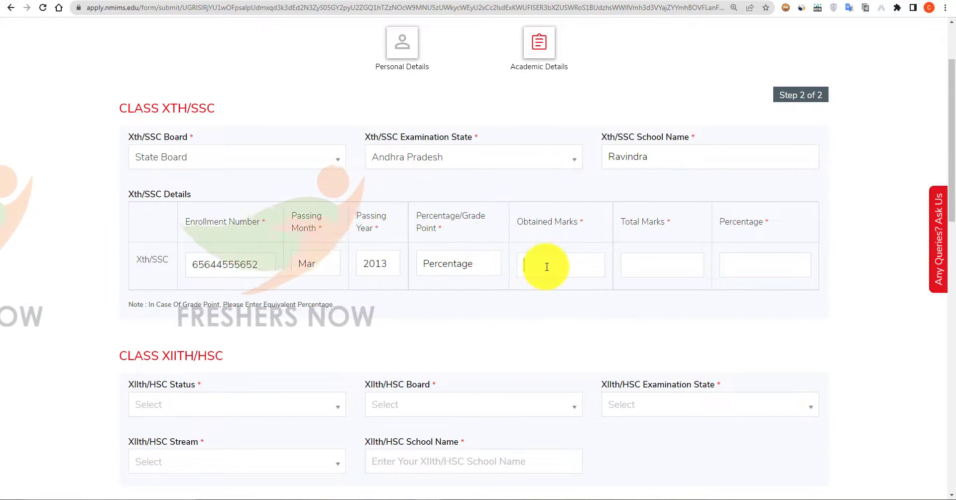
type("569")
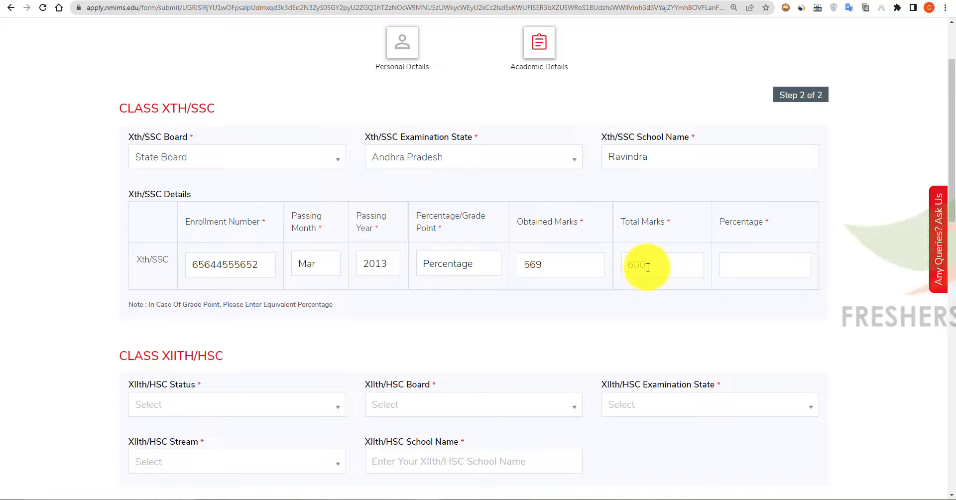
Mark XIIth/HSC as Passed, State Board, Andhra Pradesh, Science, and begin the school name 'College of'.
scroll(438, 309, "down", 5)
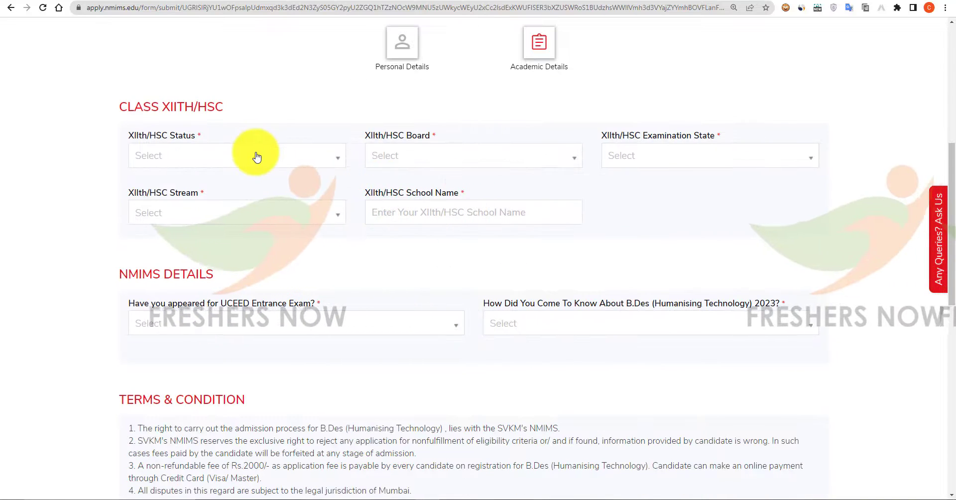
left_click(256, 156)
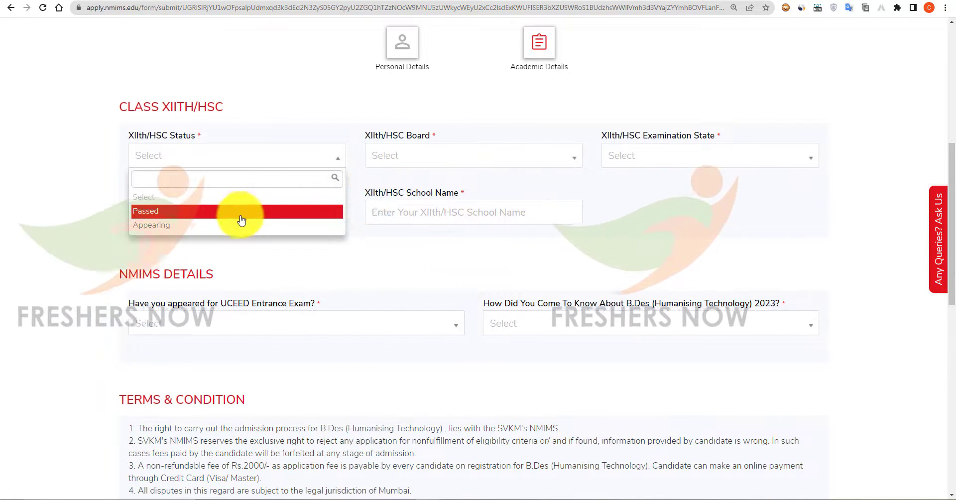
left_click(284, 211)
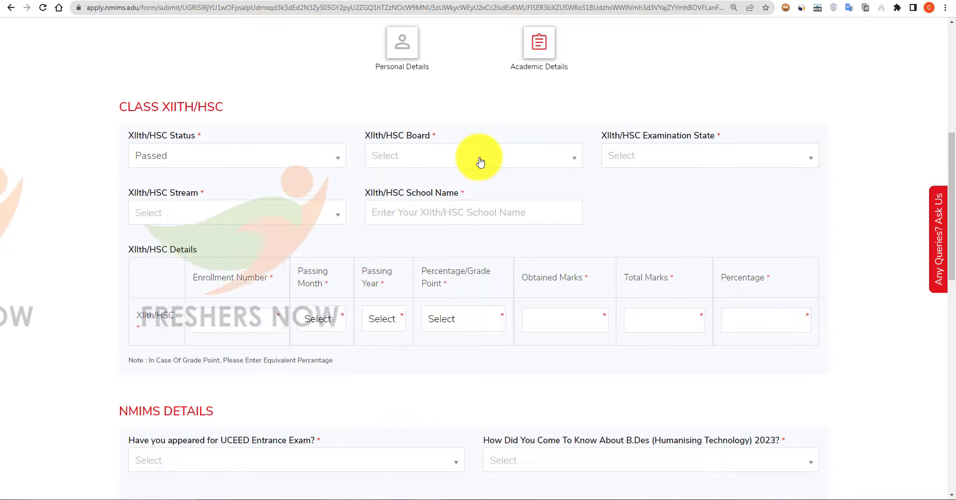
left_click(483, 160)
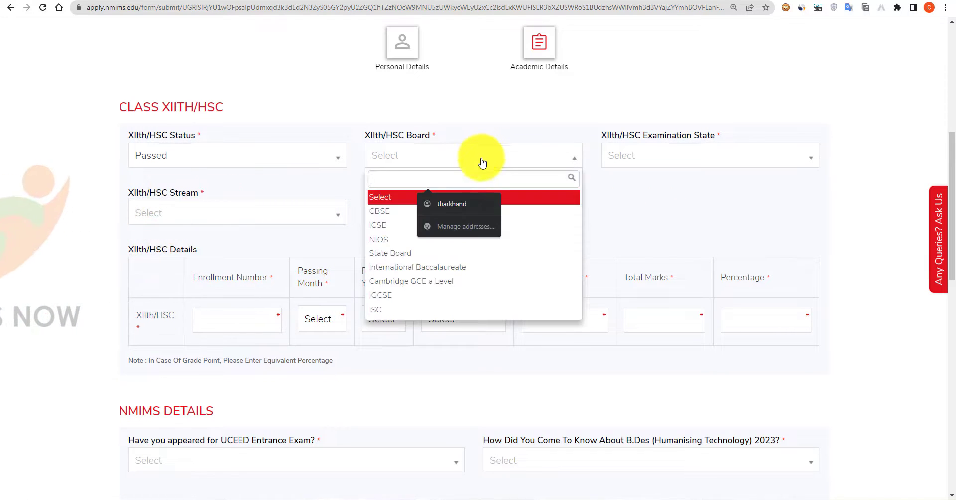
left_click(391, 253)
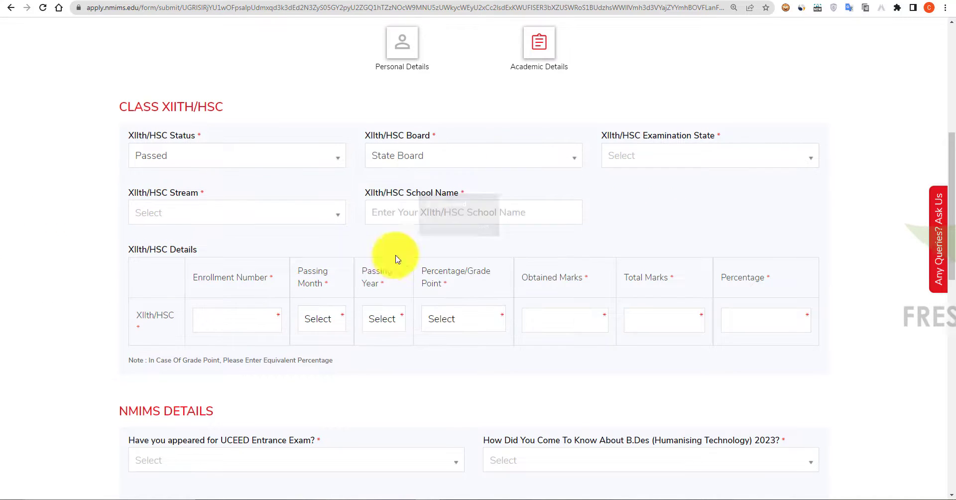
left_click(727, 166)
left_click(704, 224)
left_click(230, 214)
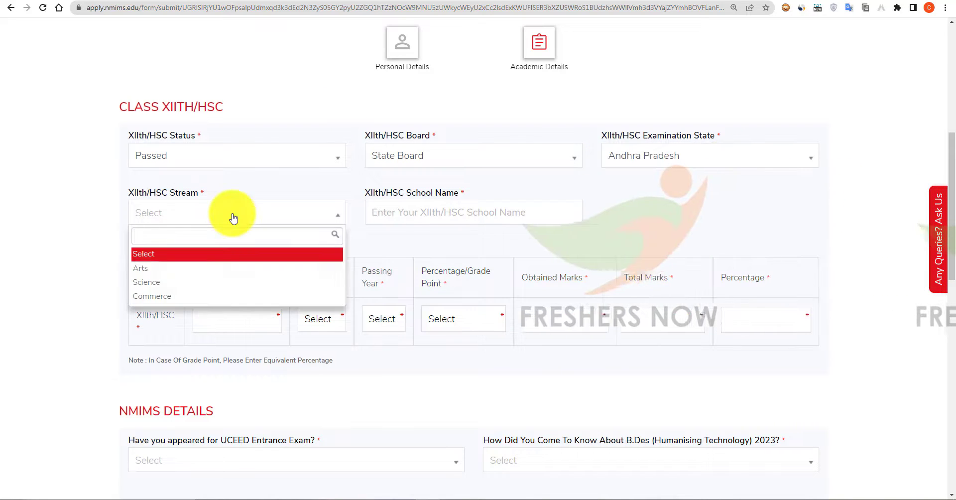
left_click(202, 281)
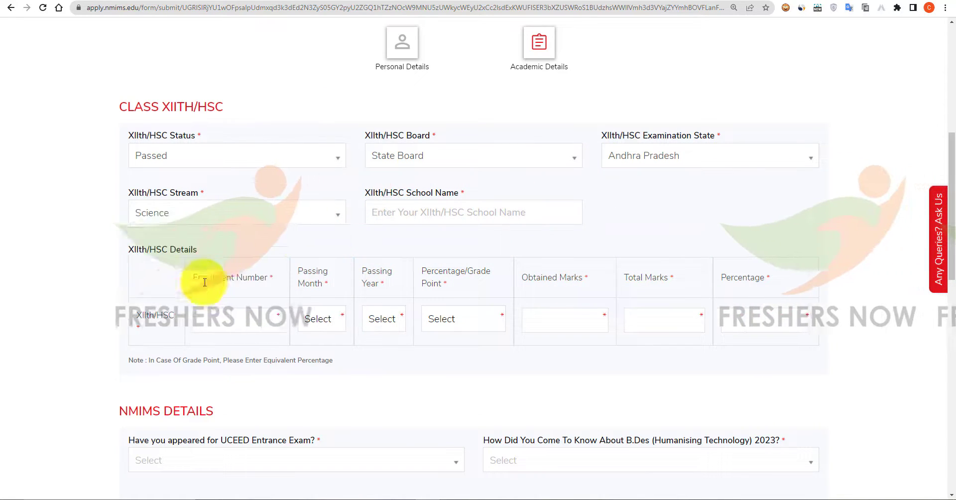
left_click(423, 213)
type("College ")
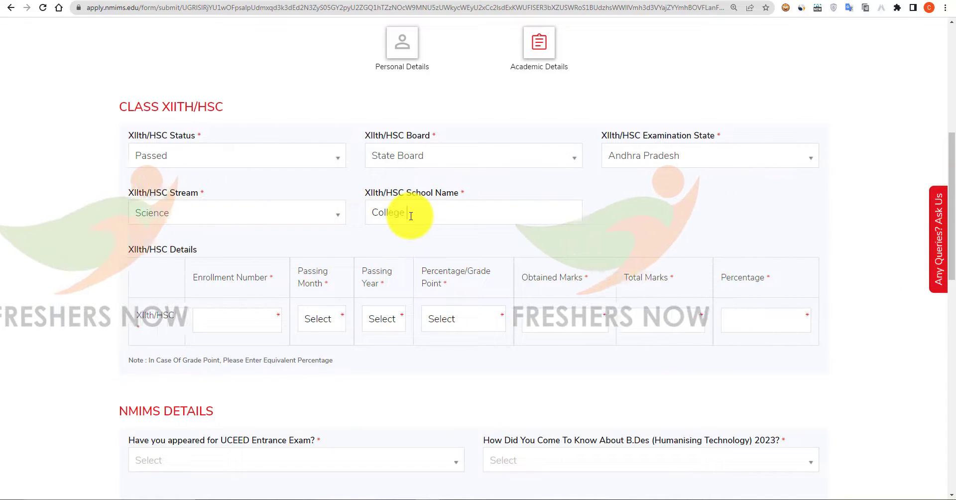
type("of AP")
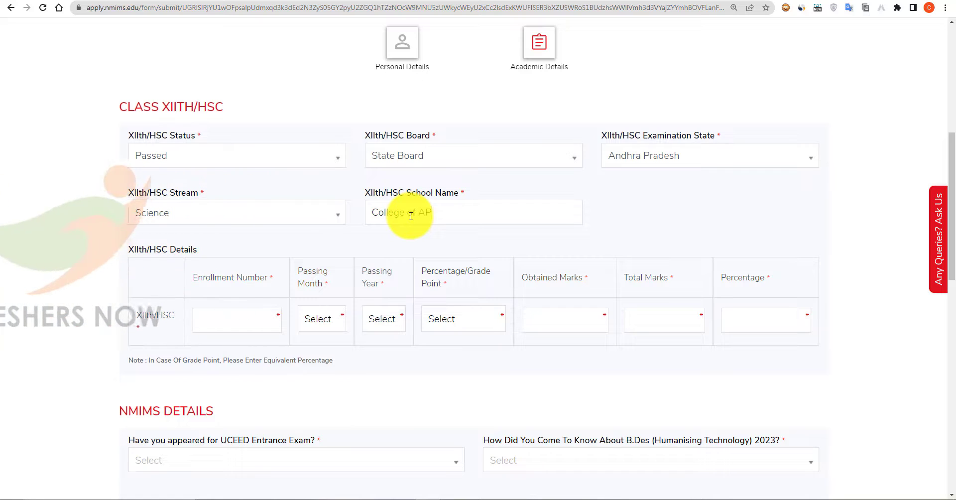
Enter the XIIth/HSC enrollment number and set the passing date to Apr 2015.
scroll(244, 303, "down", 1)
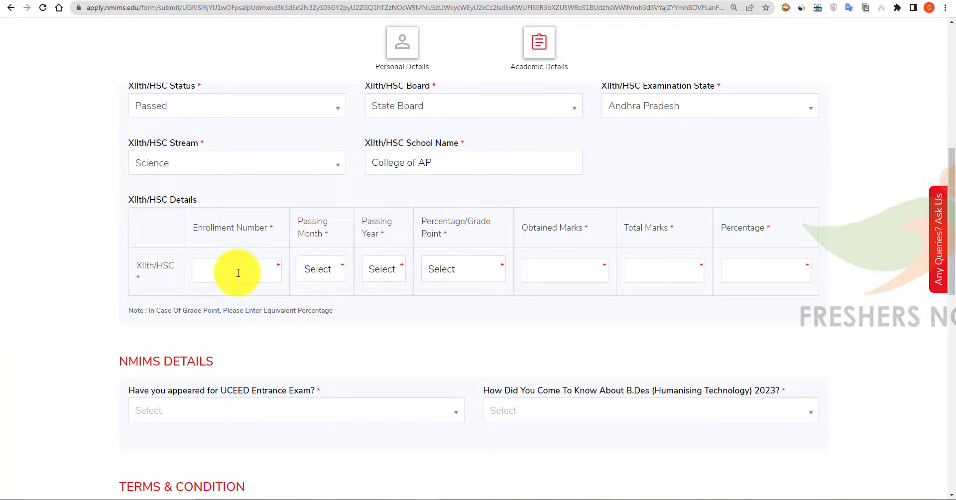
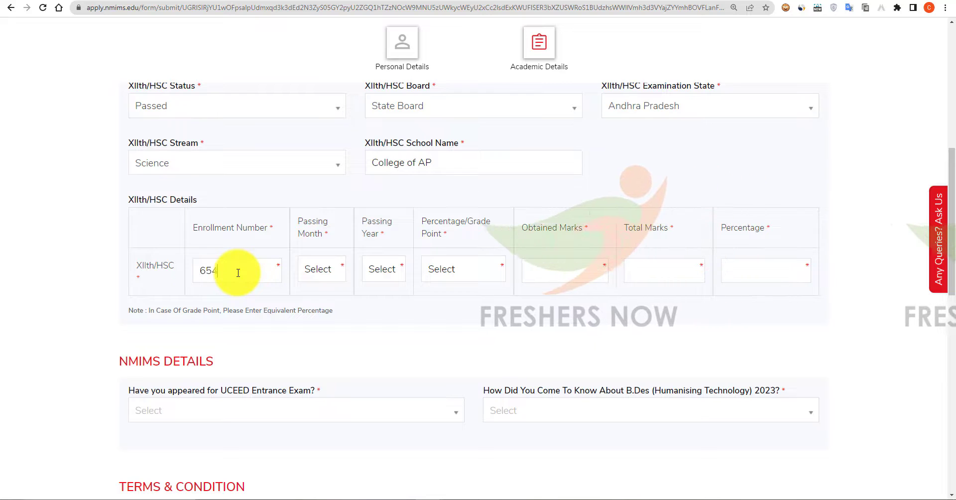
left_click(325, 270)
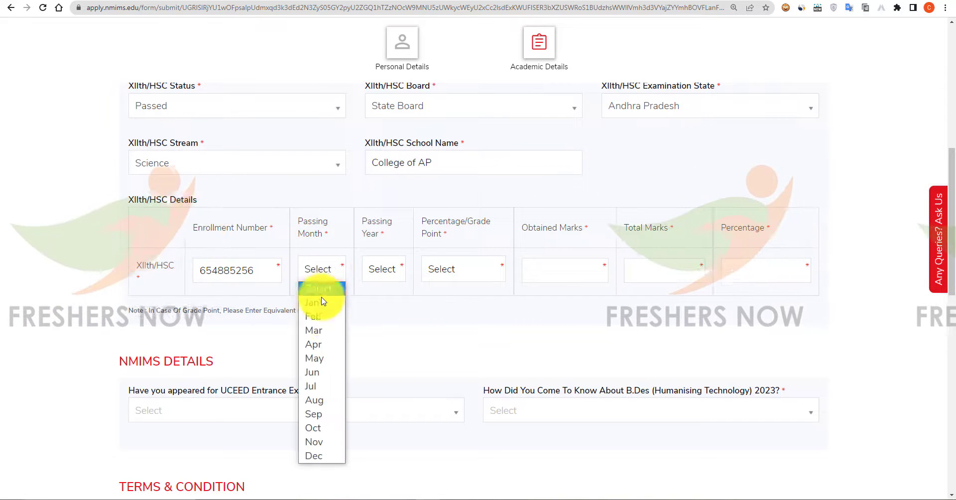
left_click(313, 344)
left_click(381, 268)
scroll(393, 154, "down", 3)
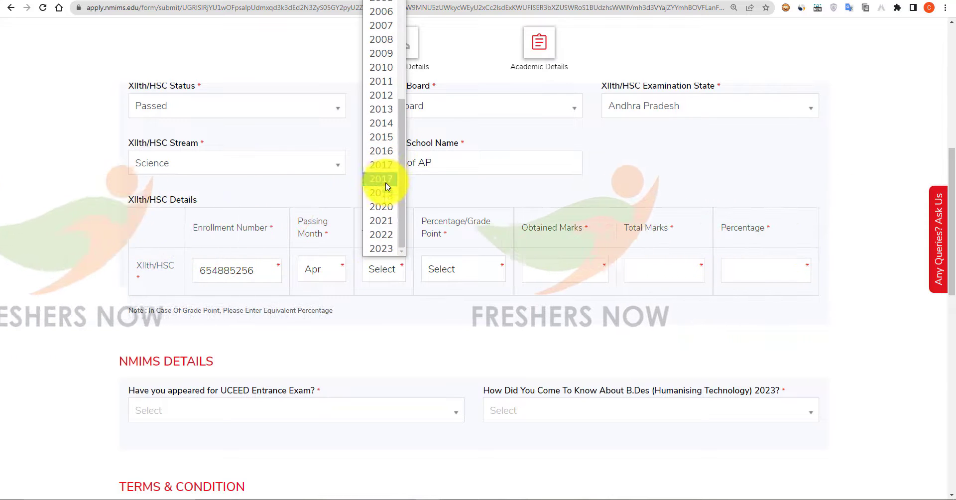
left_click(381, 152)
Report the XIIth/HSC result as Percentage with 892 of 1000 marks.
left_click(472, 270)
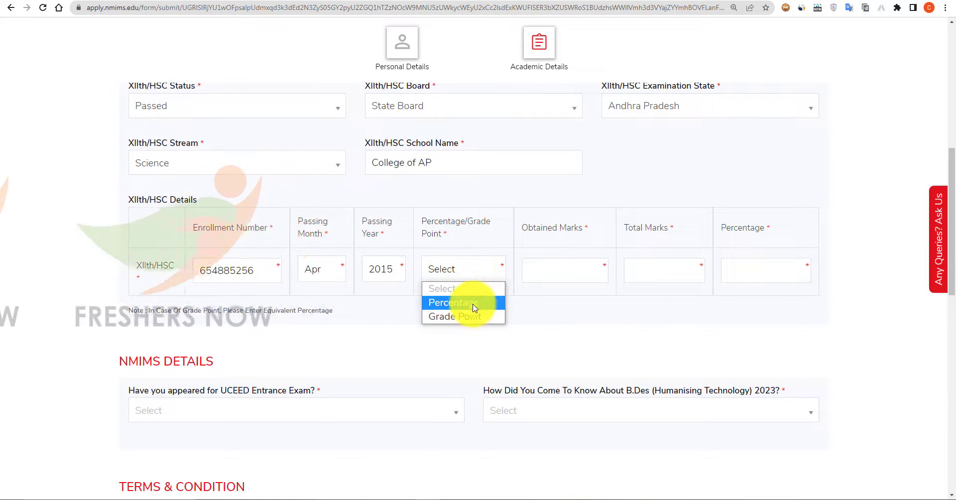
left_click(563, 272)
type("892")
left_click(650, 271)
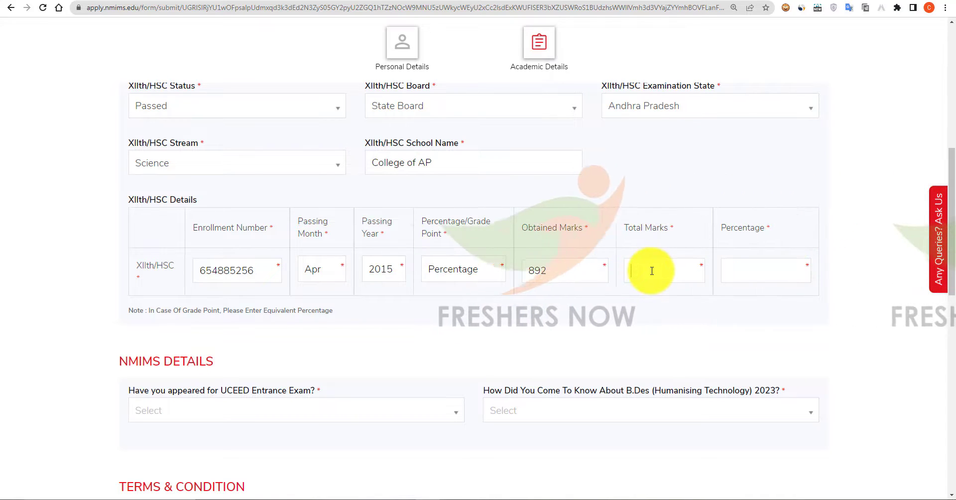
type("1000")
left_click(442, 335)
Answer No for the UCEED Entrance Exam and choose Google Search as the source.
scroll(441, 335, "down", 3)
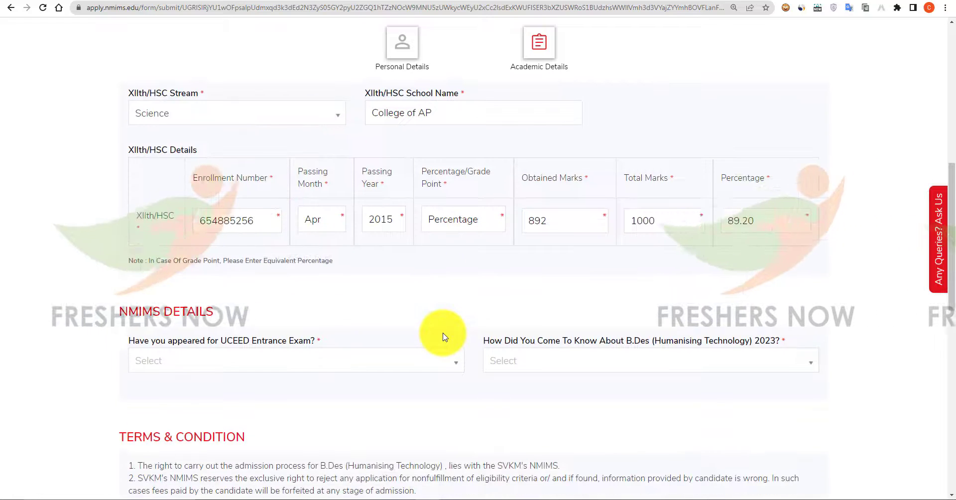
left_click(234, 263)
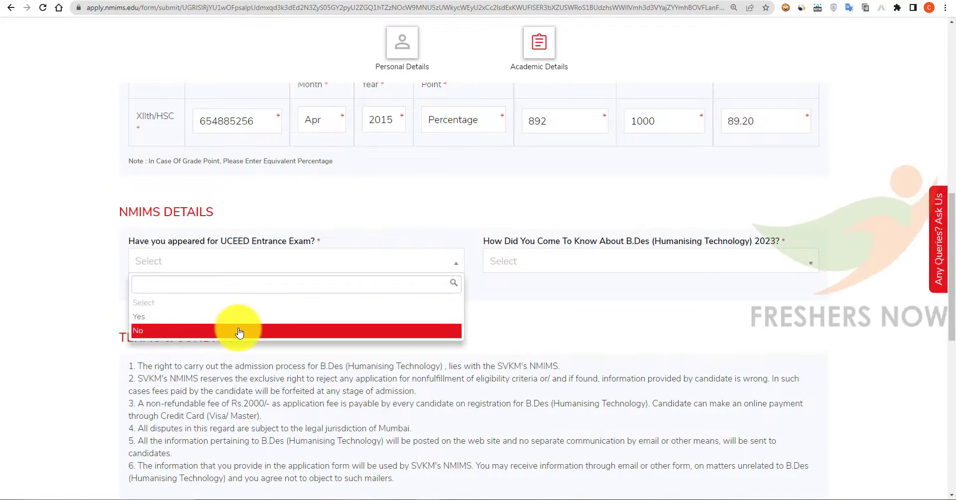
left_click(240, 332)
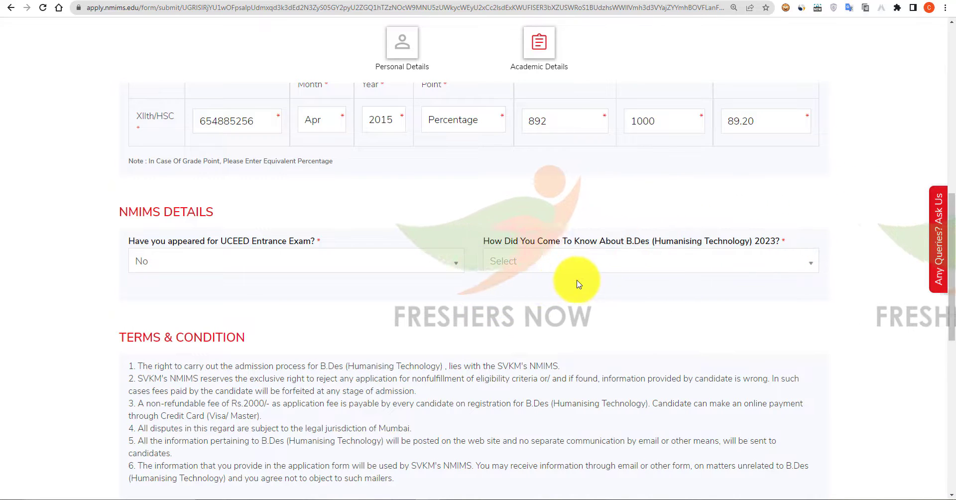
left_click(611, 268)
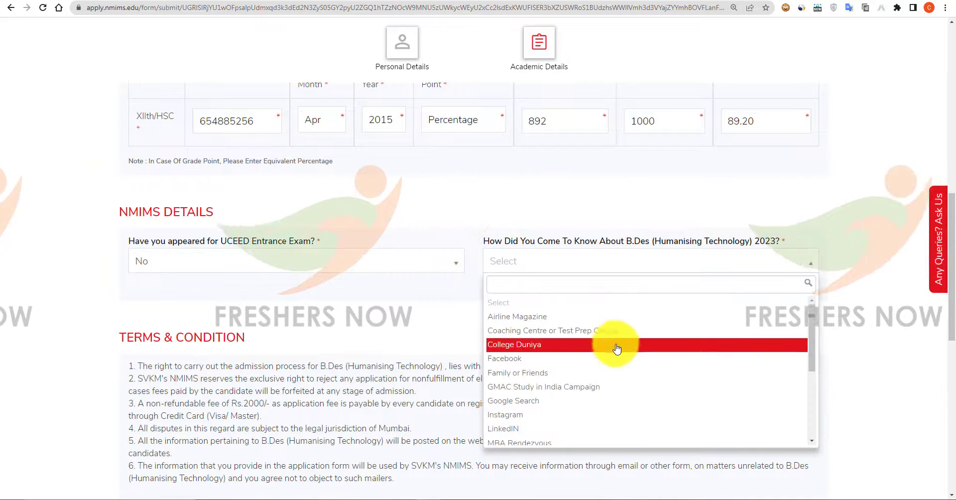
left_click(632, 401)
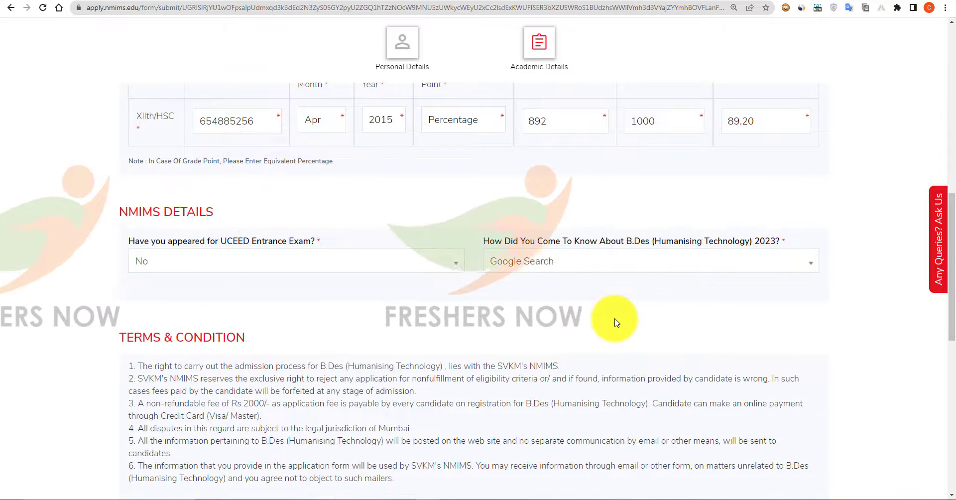
scroll(615, 318, "down", 3)
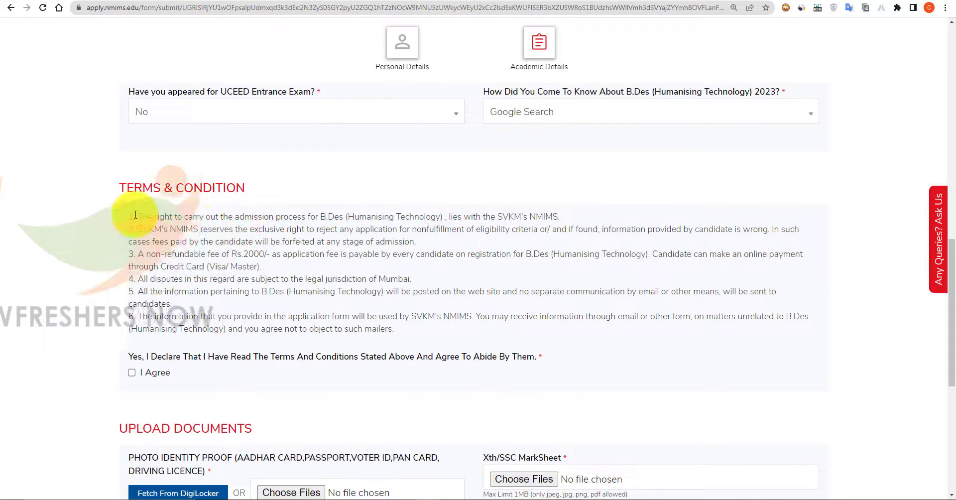
Tick I Agree on the terms and conditions declaration.
scroll(470, 323, "down", 2)
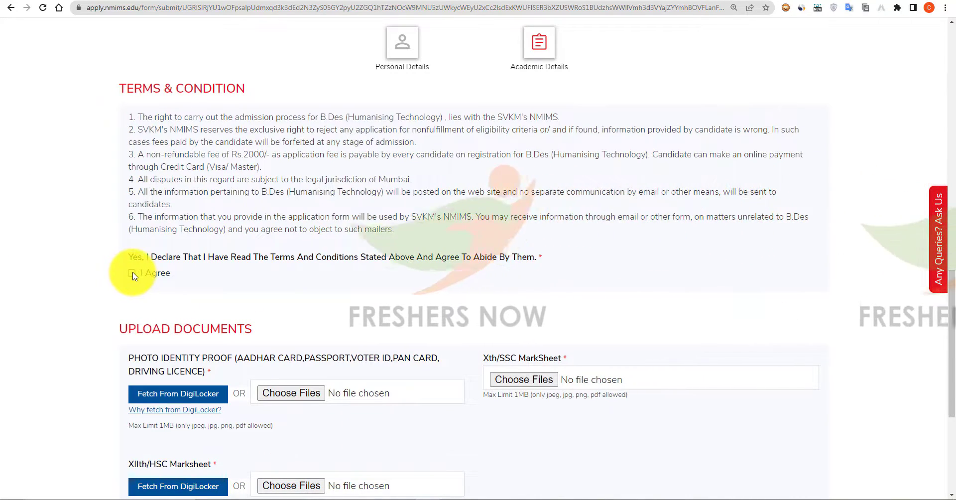
left_click(132, 273)
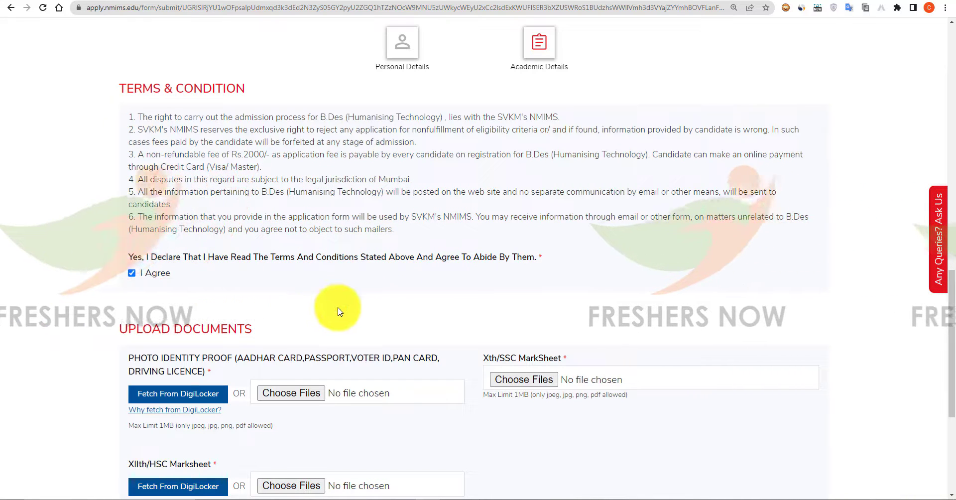
scroll(394, 314, "down", 1)
scroll(402, 317, "down", 2)
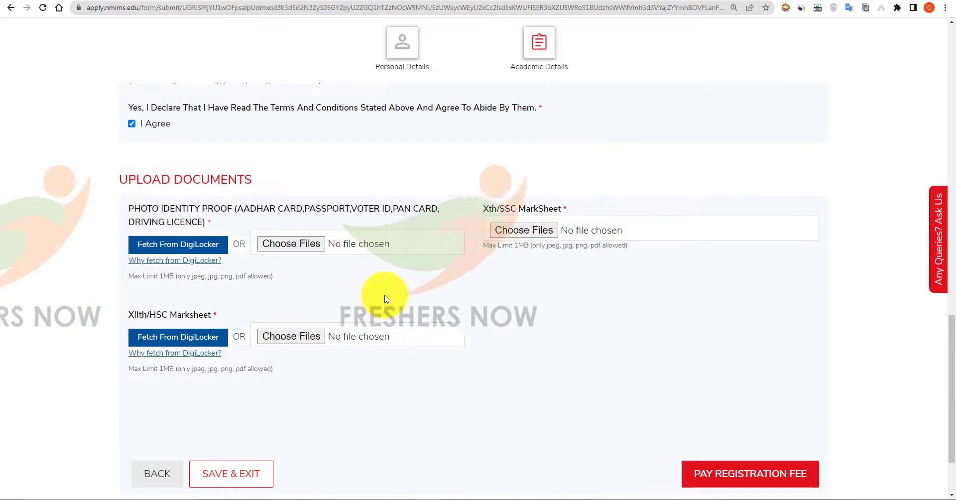
Attach aadhar.jpg, 10thmarks.jpg and intermarks.jpg as the ID proof and marksheets.
left_click(310, 247)
double_click(346, 324)
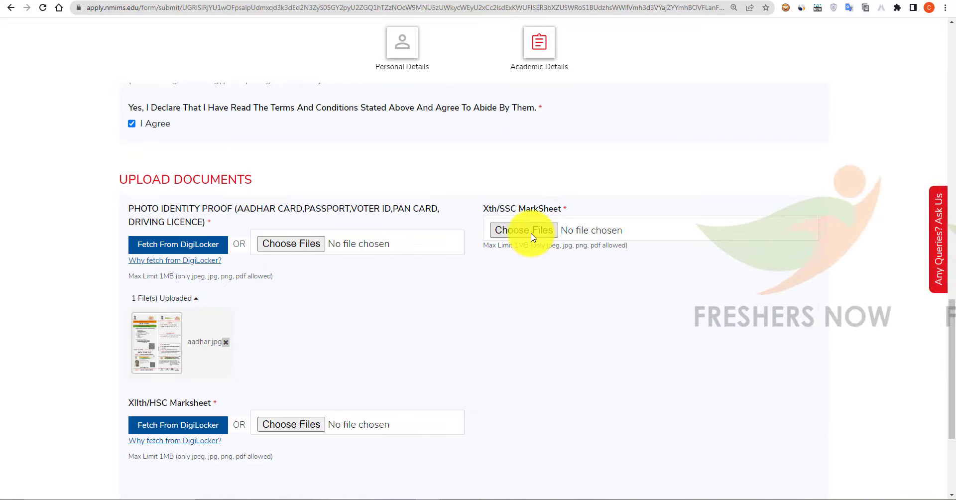
left_click(531, 234)
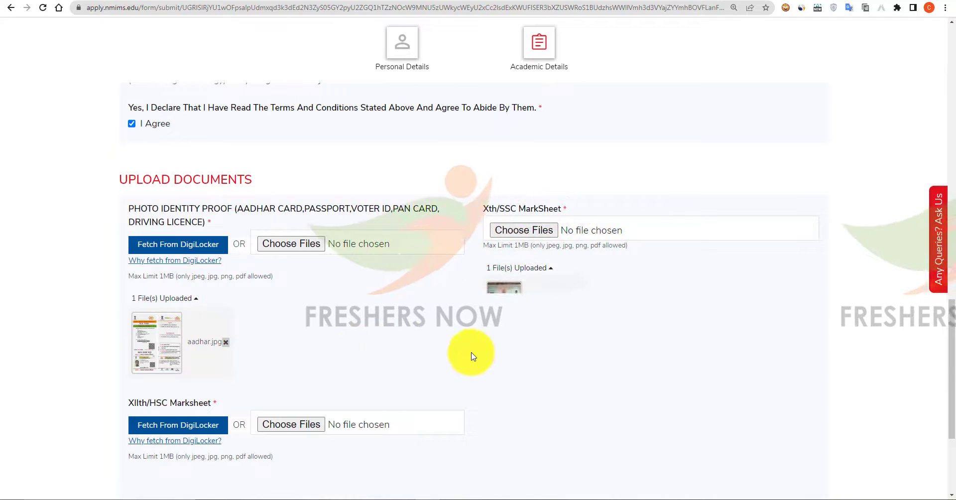
scroll(471, 357, "down", 3)
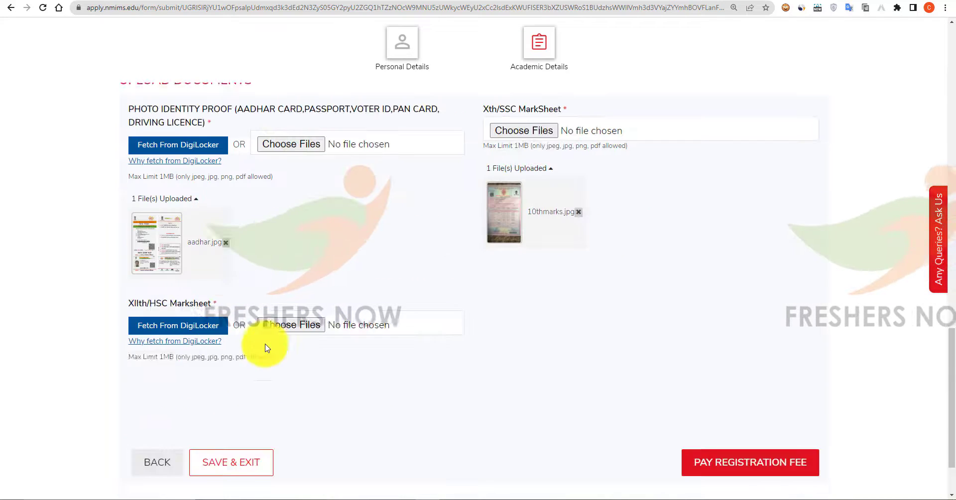
left_click(285, 324)
double_click(343, 214)
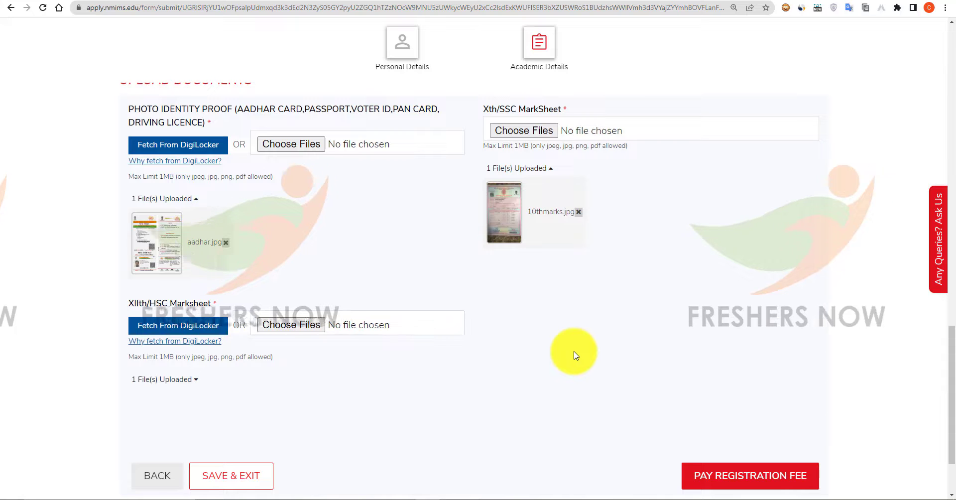
scroll(579, 358, "down", 3)
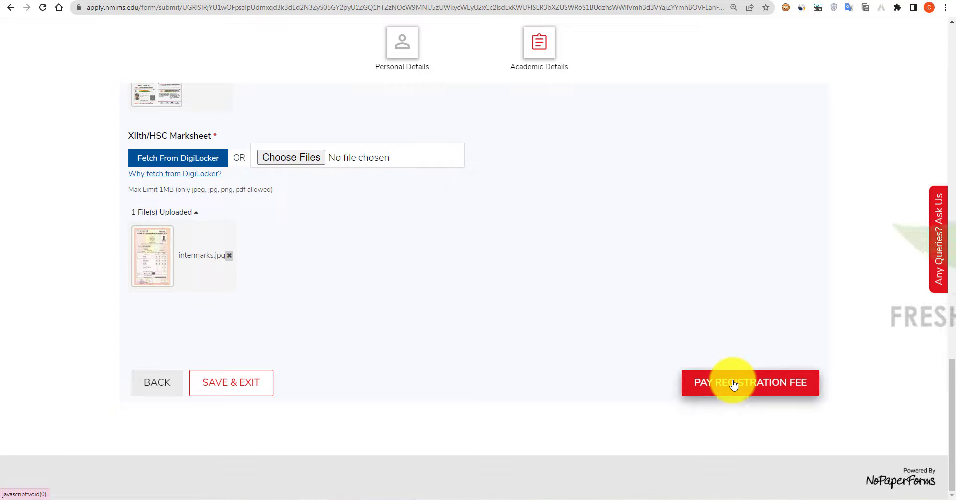
Submit the form via Pay Registration Fee and confirm payment of the ₹2,000 fee.
left_click(733, 383)
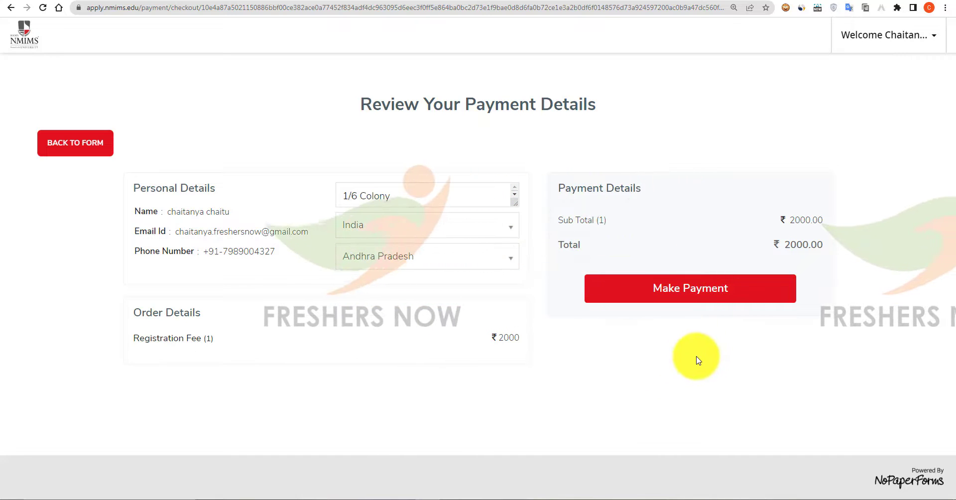
left_click(713, 298)
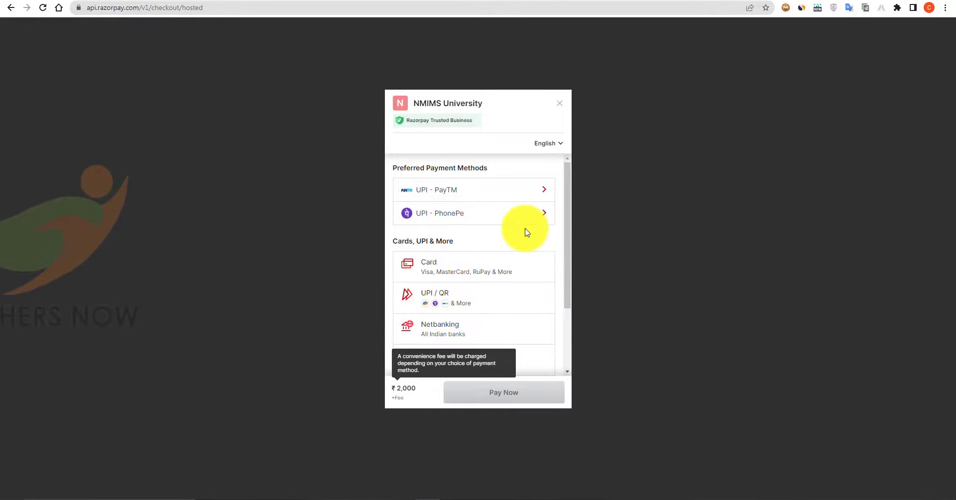
Select Card as the payment method in Razorpay Checkout.
left_click(508, 265)
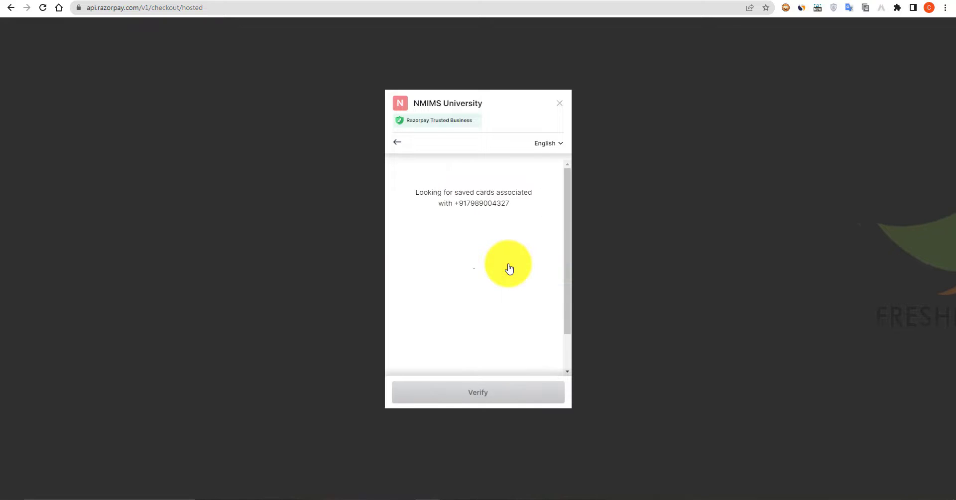